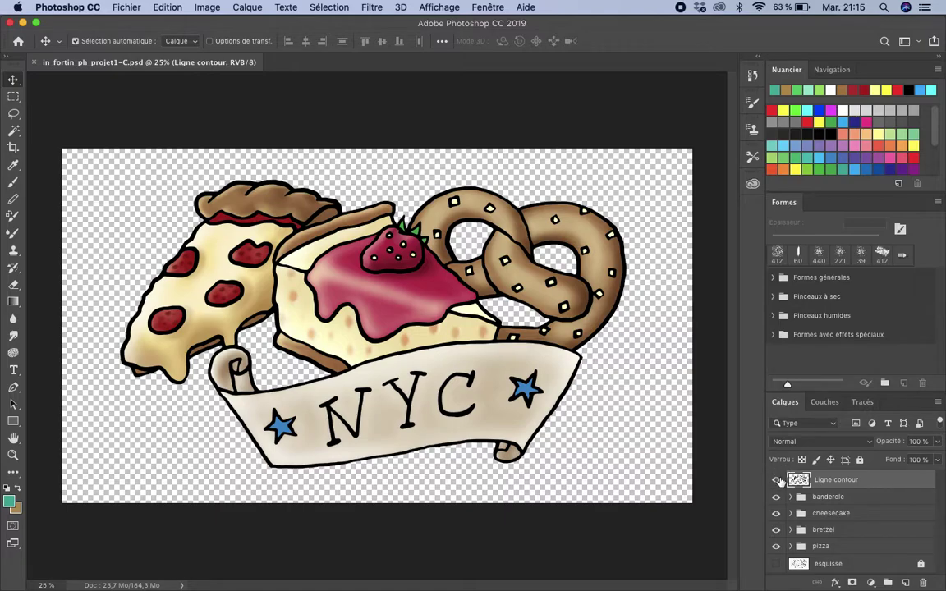
# Check the drawing with the Ligne contour layer hidden and shown, and load that layer's line art as a selection
pyautogui.click(775, 481)
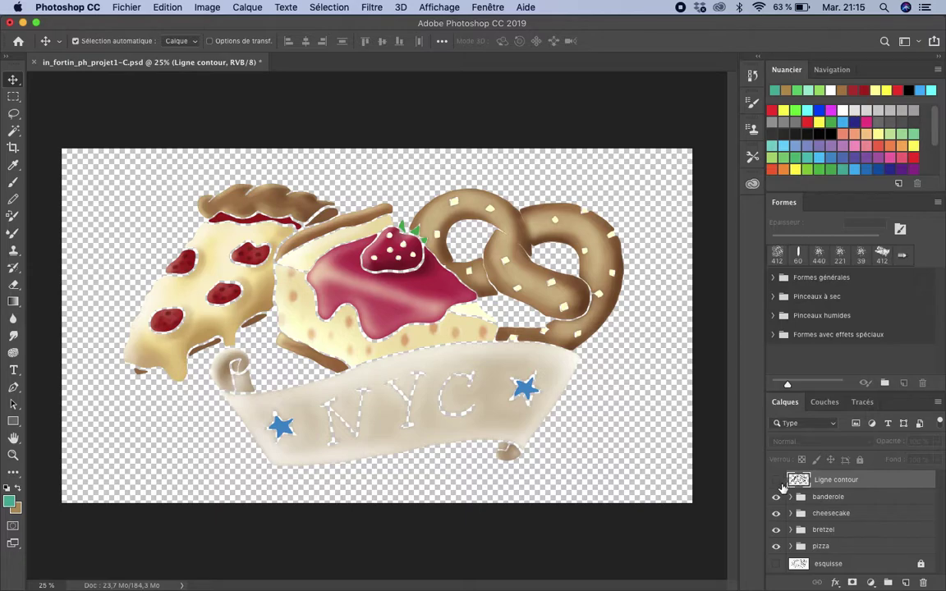
pyautogui.click(776, 482)
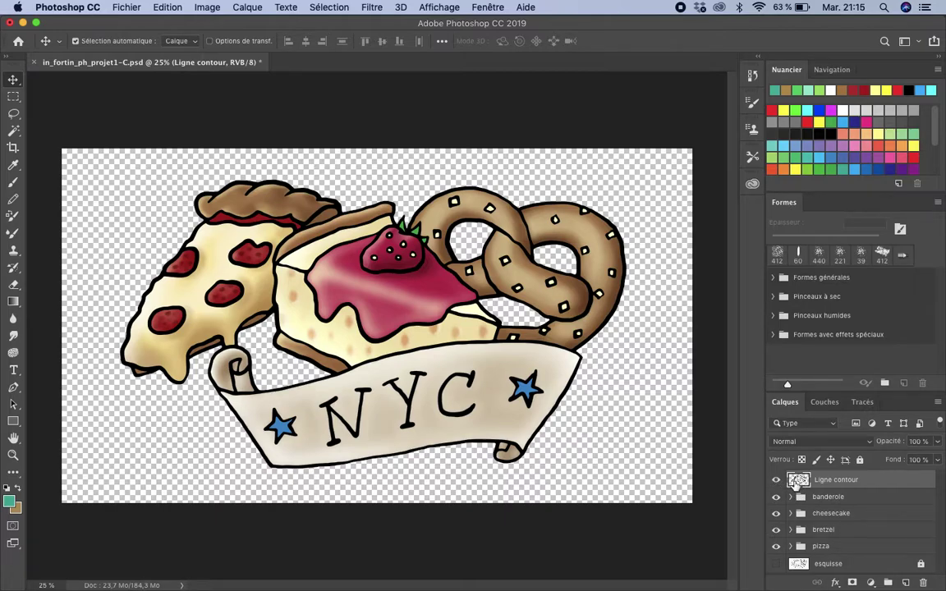
pyautogui.press('super')
pyautogui.keyDown('super'); pyautogui.click(798, 481); pyautogui.keyUp('super')
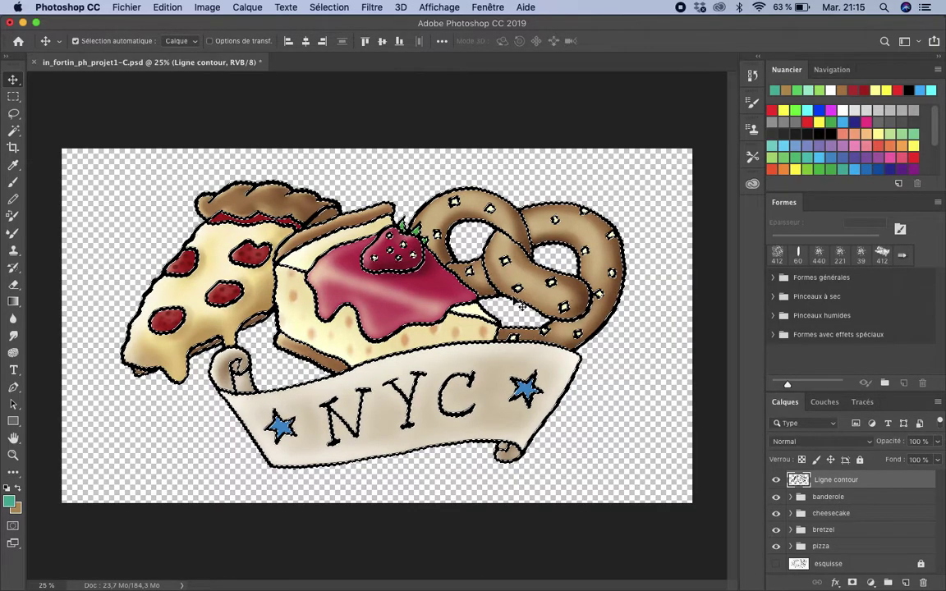
# Contract the line art selection by 2 pixels
pyautogui.click(327, 7)
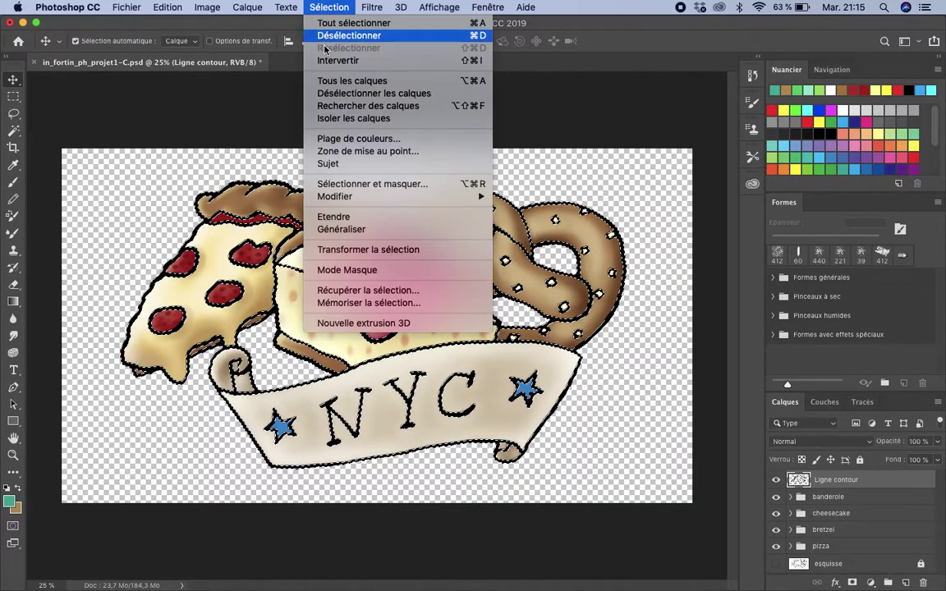
pyautogui.moveTo(367, 197)
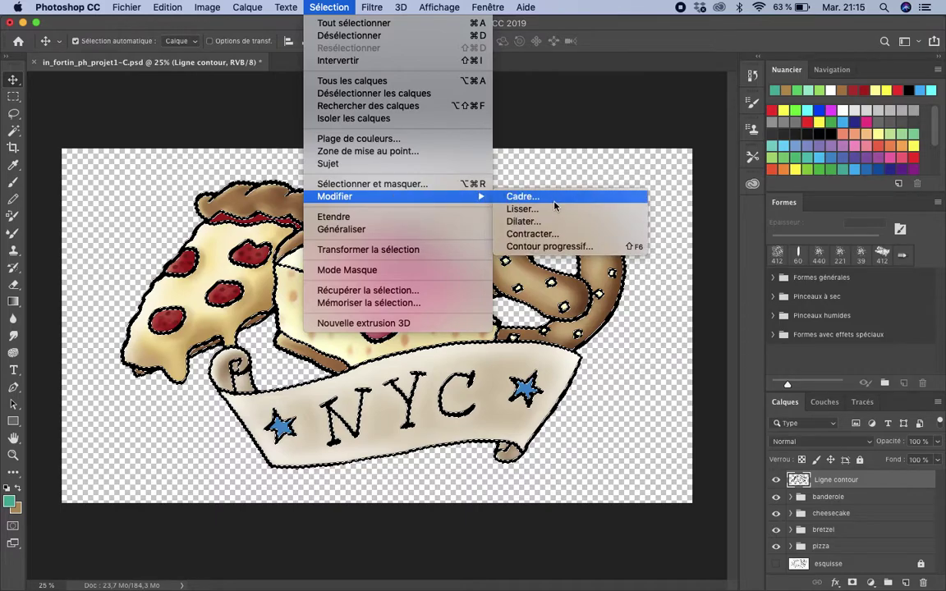
pyautogui.click(567, 236)
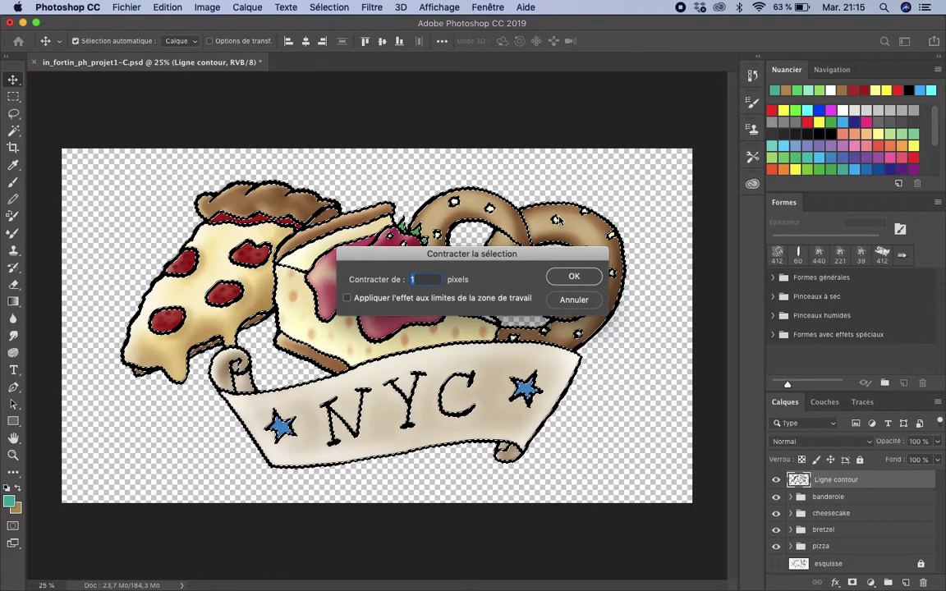
pyautogui.write('2')
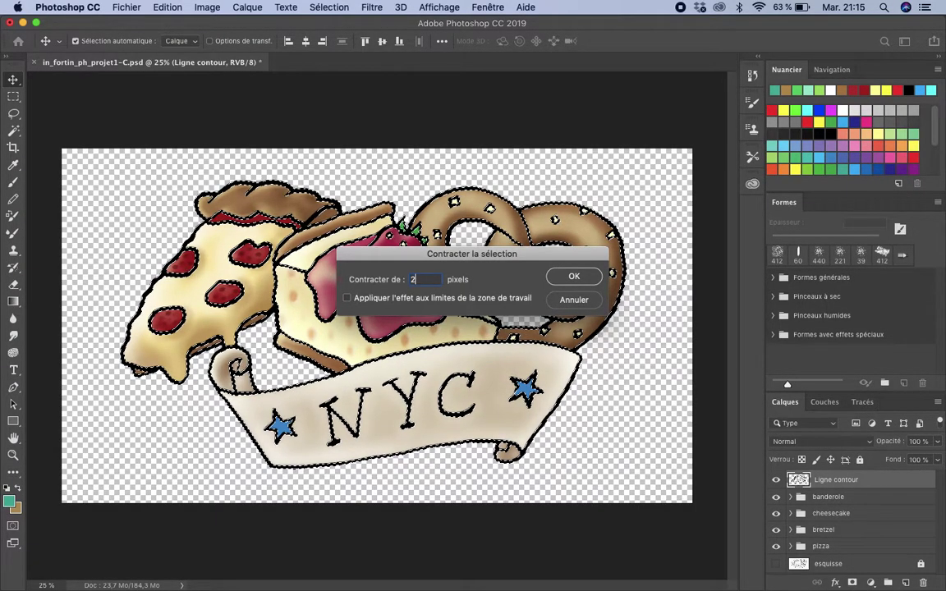
pyautogui.click(574, 278)
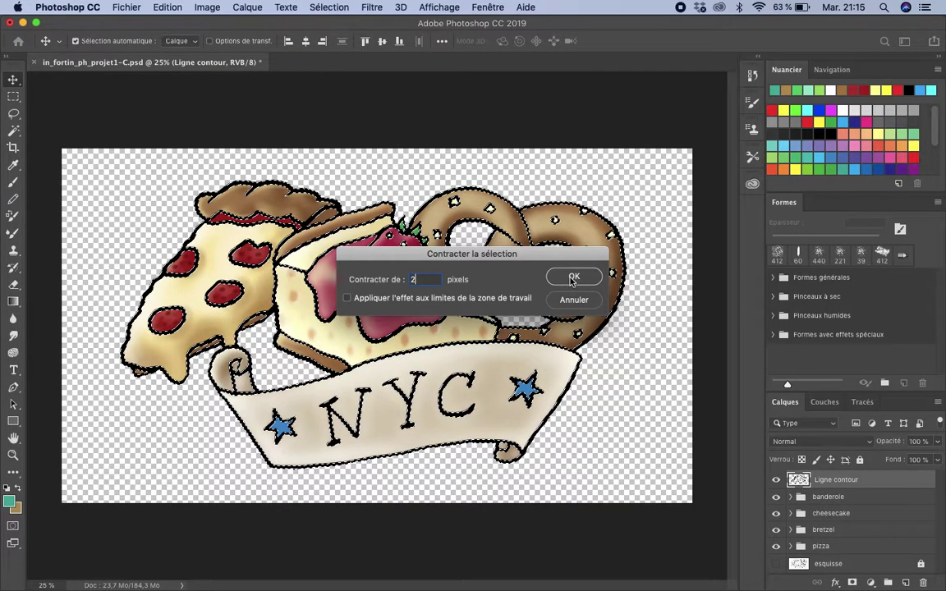
pyautogui.click(573, 279)
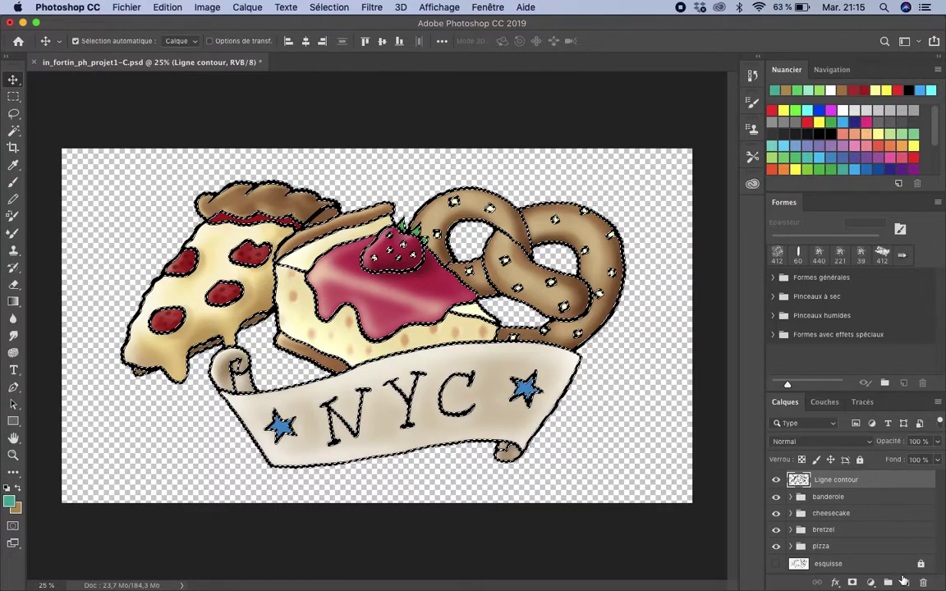
# Add a new layer above Ligne contour and name it "Ligne reduite"
pyautogui.press('super+shift+alt+n')
pyautogui.doubleClick(828, 480)
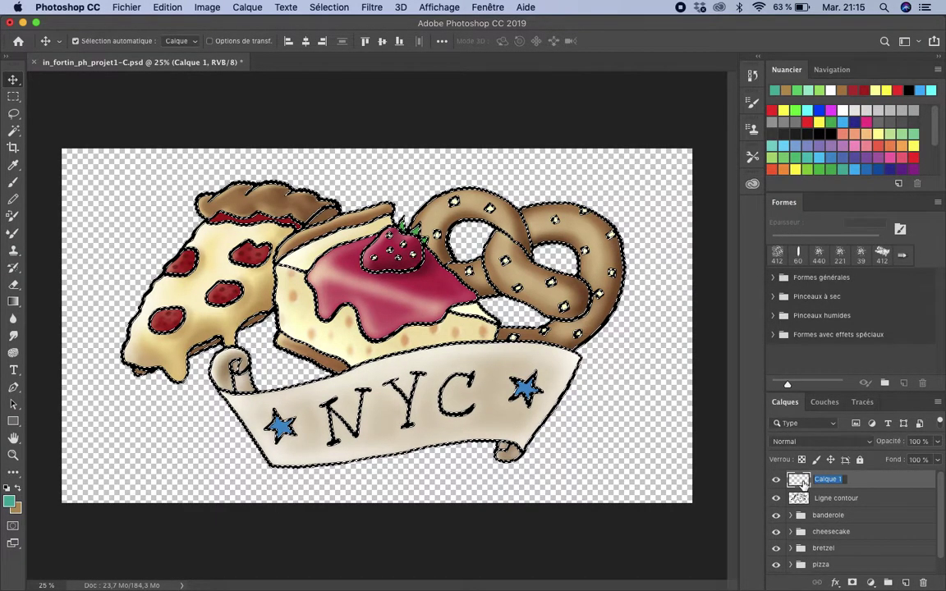
pyautogui.write('ligne reduite')
pyautogui.press('Return')
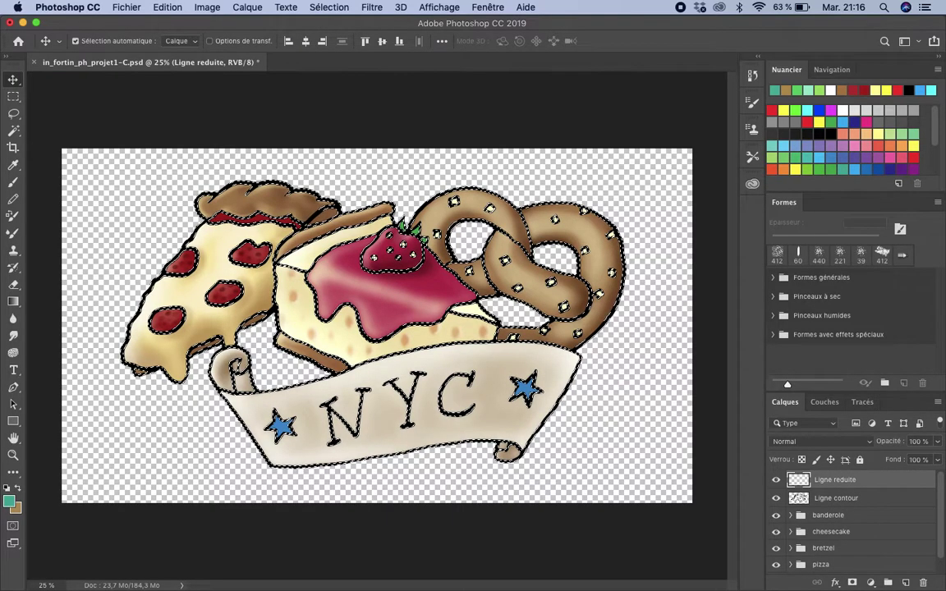
# Hide the Ligne contour layer, fill the selection on Ligne reduite with black 000000, and deselect
pyautogui.click(776, 499)
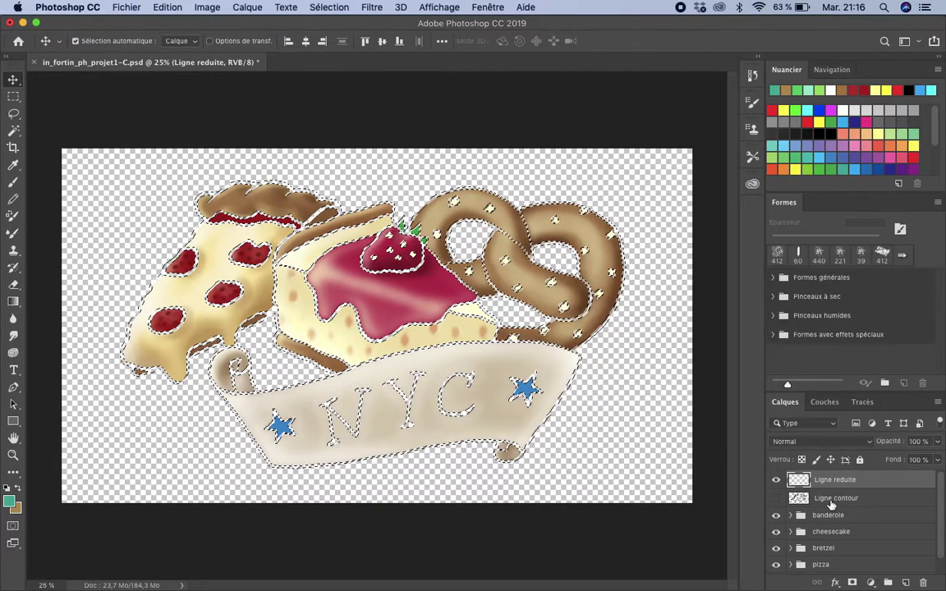
pyautogui.click(18, 489)
pyautogui.click(9, 501)
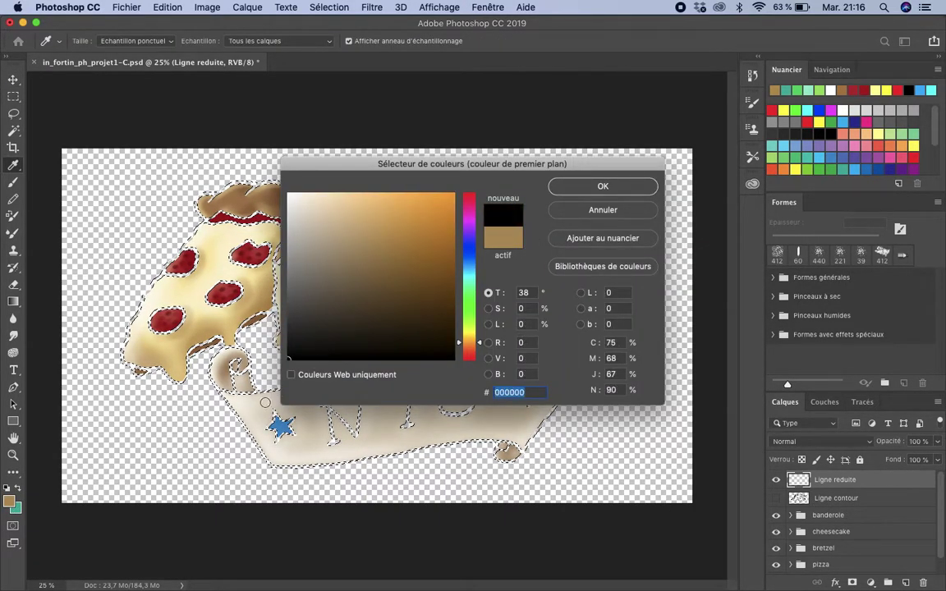
pyautogui.click(602, 187)
pyautogui.press('v')
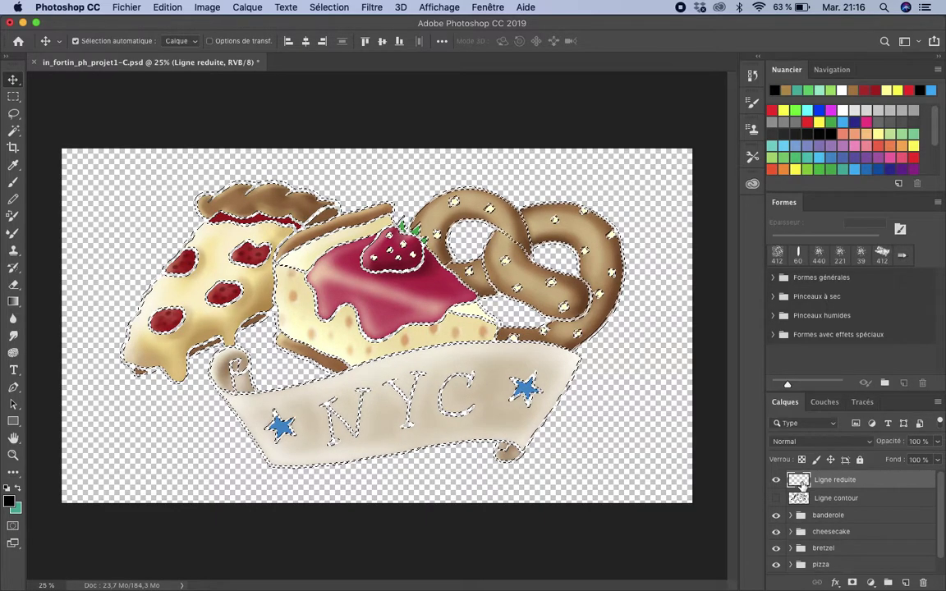
pyautogui.hotkey('alt', 'BackSpace')
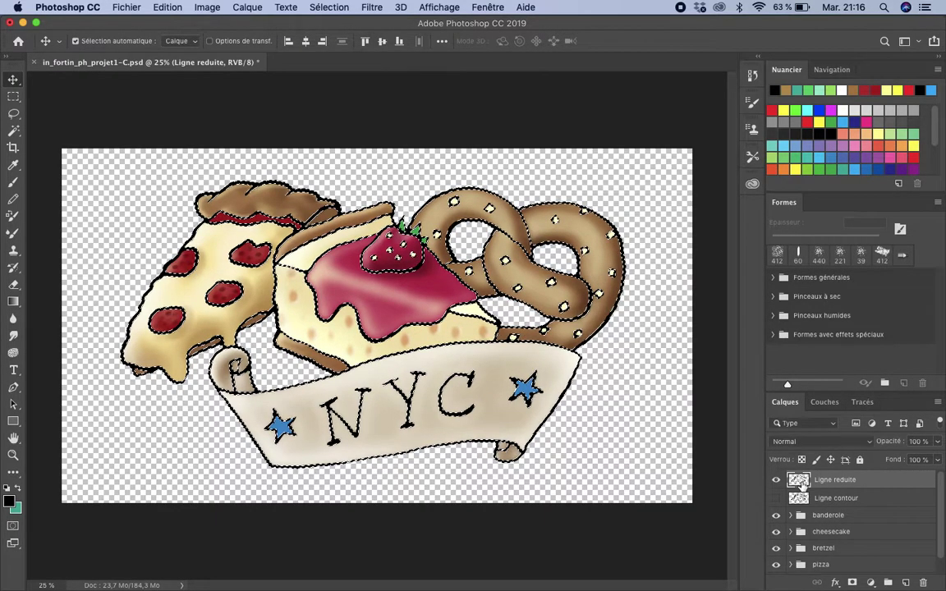
pyautogui.press('super+d')
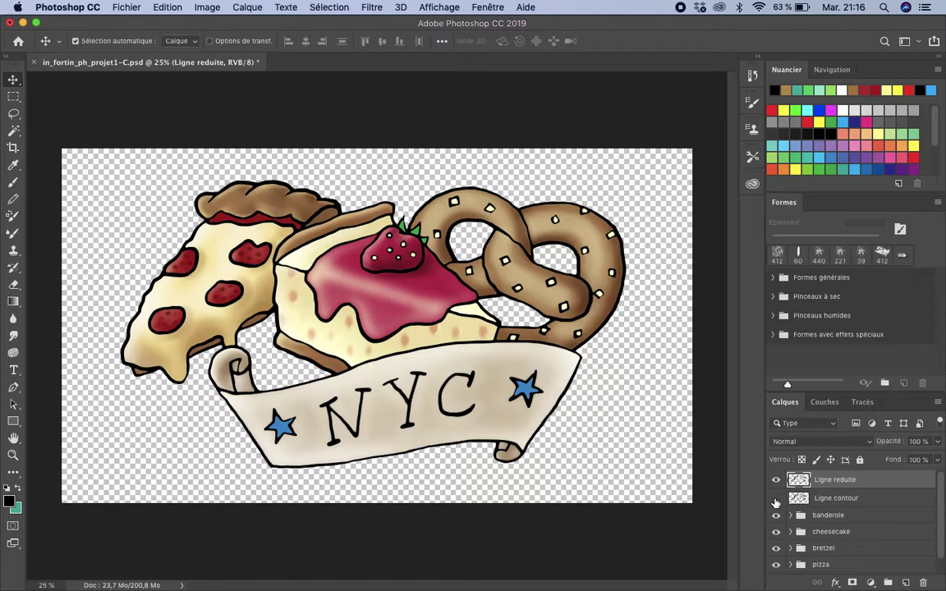
# Compare the thinned lines with the original by repeatedly showing and hiding the Ligne contour layer
pyautogui.click(775, 500)
pyautogui.click(775, 500)
pyautogui.click(775, 500)
pyautogui.click(775, 500)
pyautogui.click(775, 500)
pyautogui.click(775, 500)
pyautogui.click(775, 500)
pyautogui.click(775, 499)
pyautogui.click(775, 500)
pyautogui.click(775, 500)
# Put the Ligne reduite and Ligne contour layers into a group named "ligne contour"
pyautogui.keyDown('shift'); pyautogui.click(802, 500); pyautogui.keyUp('shift')
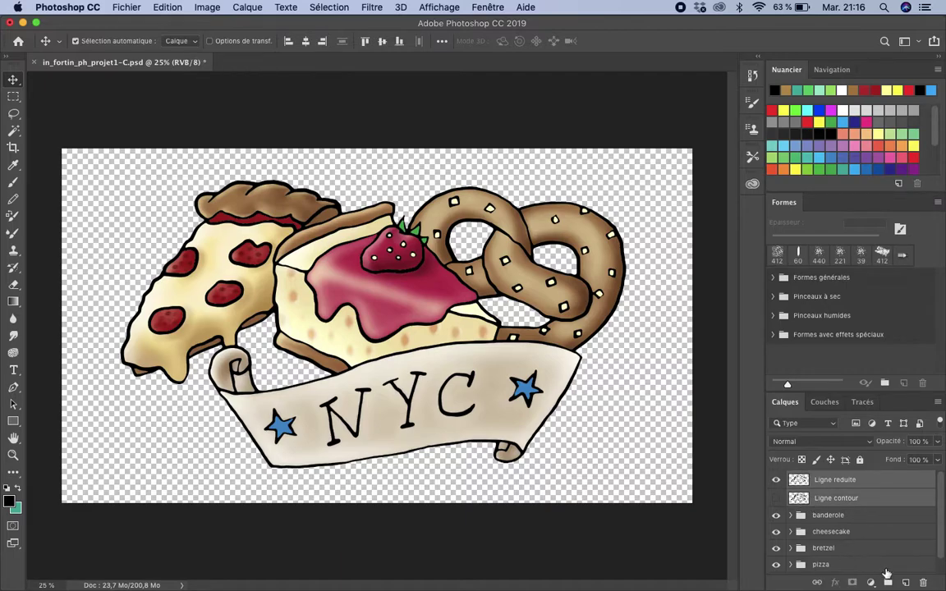
pyautogui.click(890, 583)
pyautogui.doubleClick(825, 479)
pyautogui.press('BackSpace')
pyautogui.write('ligne contour')
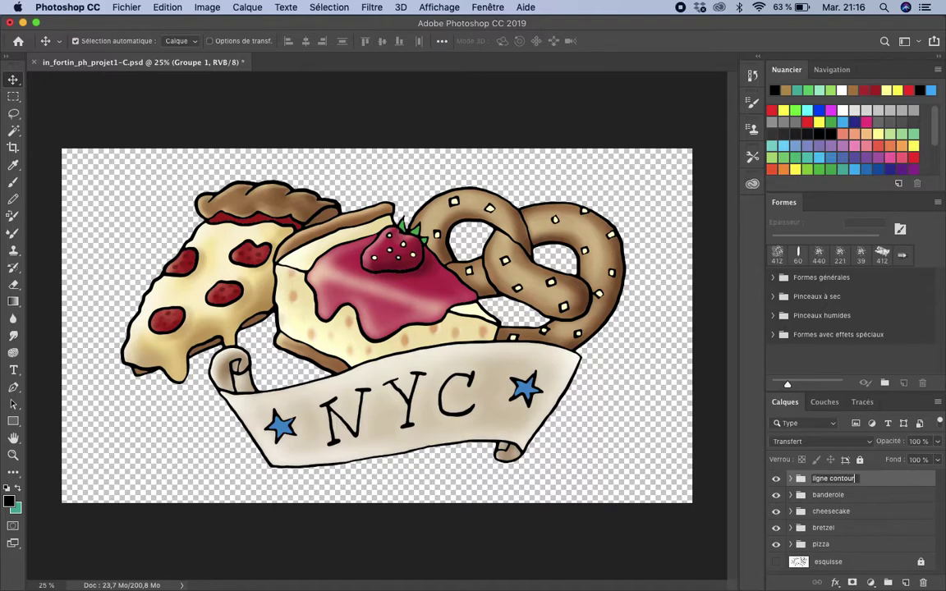
pyautogui.press('Return')
# Add a color overlay effect in dark brownish red 370f0f to the Ligne reduite layer inside the ligne contour group
pyautogui.click(790, 478)
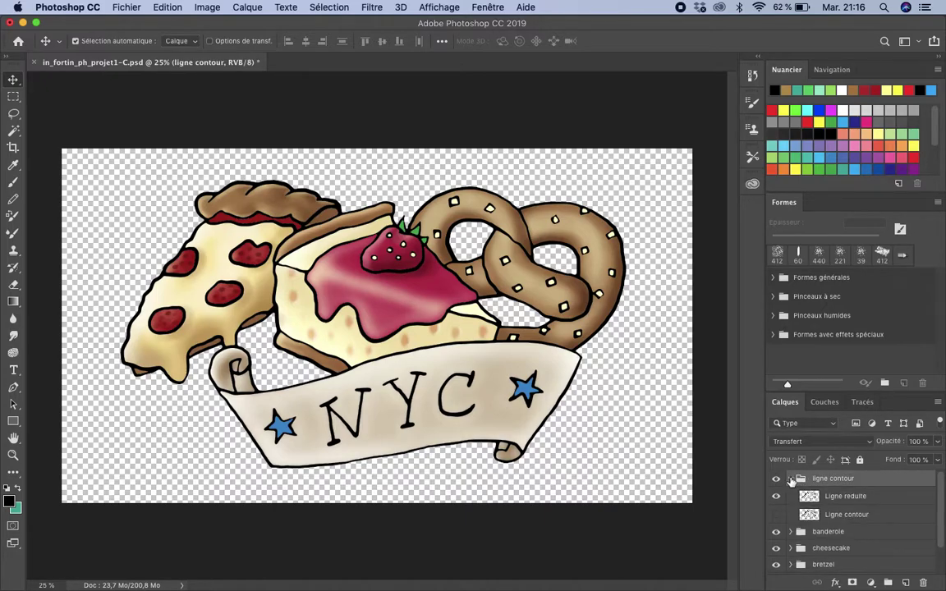
pyautogui.click(837, 499)
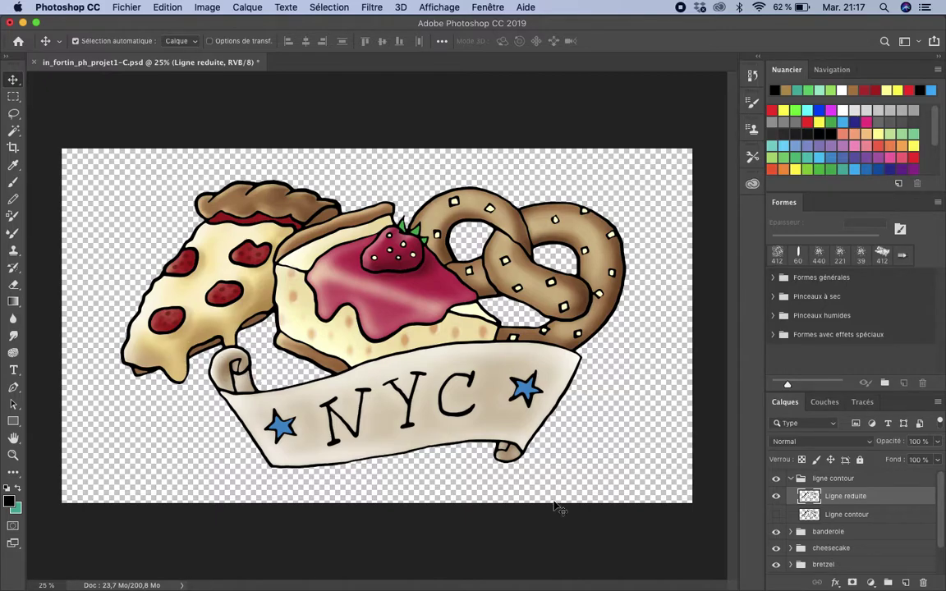
pyautogui.click(835, 582)
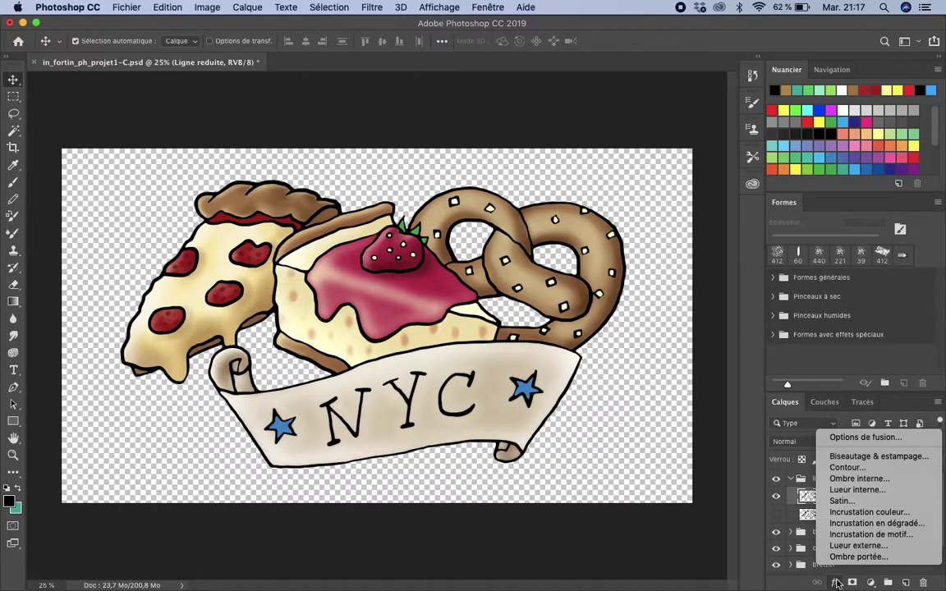
pyautogui.click(849, 512)
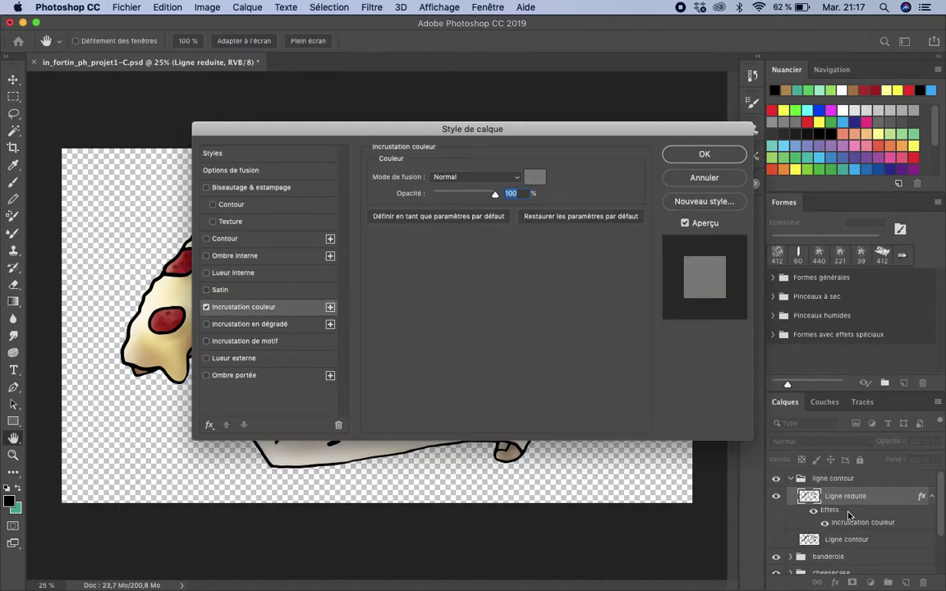
pyautogui.moveTo(465, 129); pyautogui.dragTo(547, 183)
pyautogui.click(617, 231)
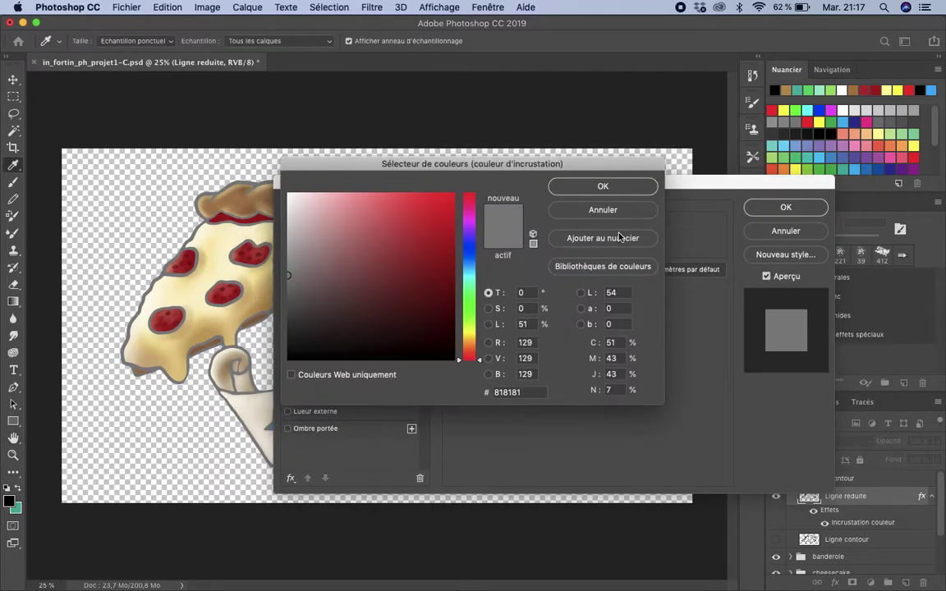
pyautogui.click(409, 323)
pyautogui.click(409, 323)
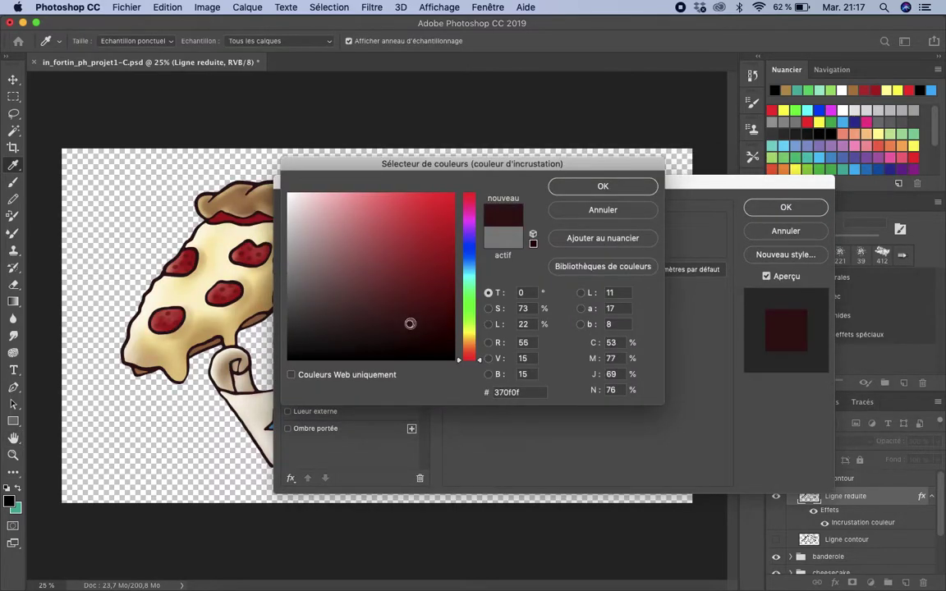
pyautogui.click(603, 186)
# Compare the line art with the color overlay preview switched off and on
pyautogui.click(784, 277)
pyautogui.click(784, 278)
pyautogui.click(784, 278)
pyautogui.click(784, 277)
pyautogui.click(784, 278)
pyautogui.click(784, 277)
pyautogui.click(784, 277)
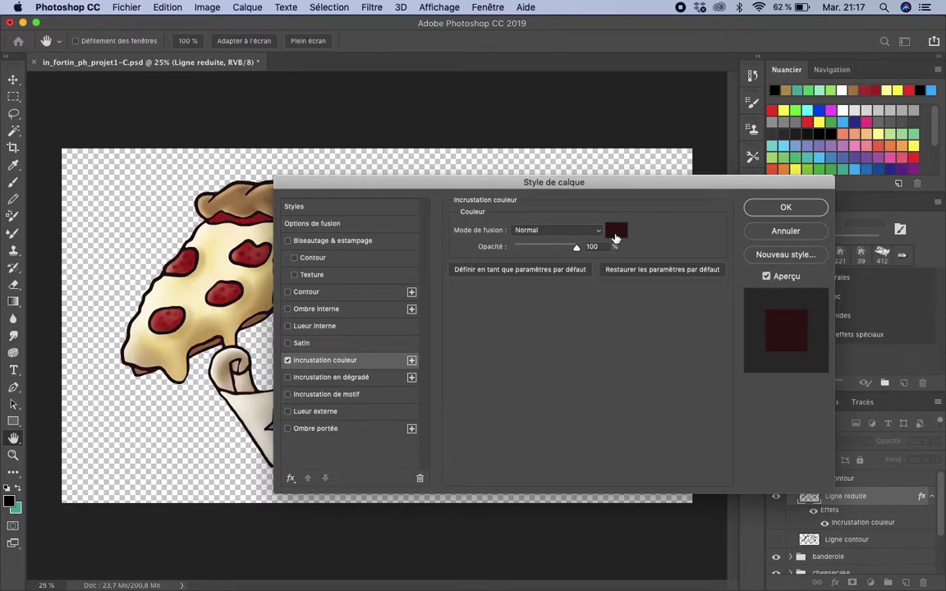
# Try other overlay colors for the lines, such as the blue tones 878a9f and 454c76
pyautogui.click(615, 231)
pyautogui.moveTo(410, 283)
pyautogui.mouseDown()
pyautogui.moveTo(402, 276)
pyautogui.moveTo(421, 247)
pyautogui.mouseUp()
pyautogui.moveTo(469, 296); pyautogui.dragTo(472, 256)
pyautogui.click(395, 283)
pyautogui.click(318, 317)
pyautogui.click(313, 256)
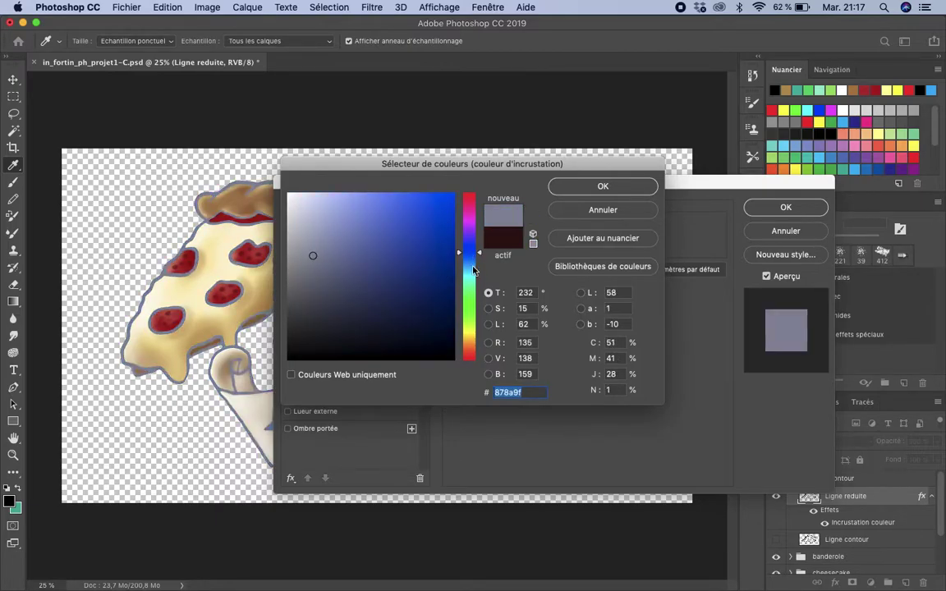
pyautogui.click(356, 282)
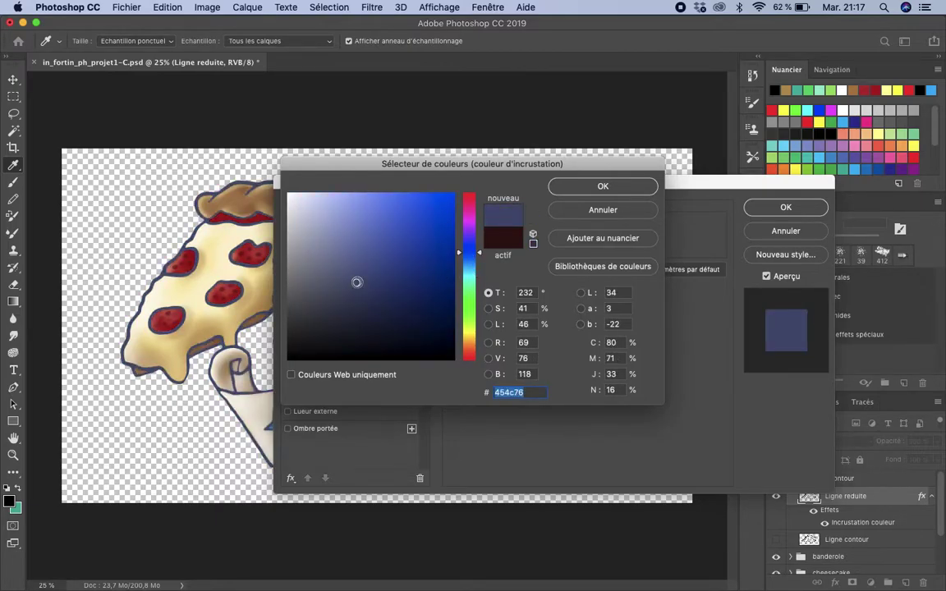
# Set the line overlay color to dark red 3e0e0e and apply the layer style
pyautogui.click(468, 356)
pyautogui.click(414, 313)
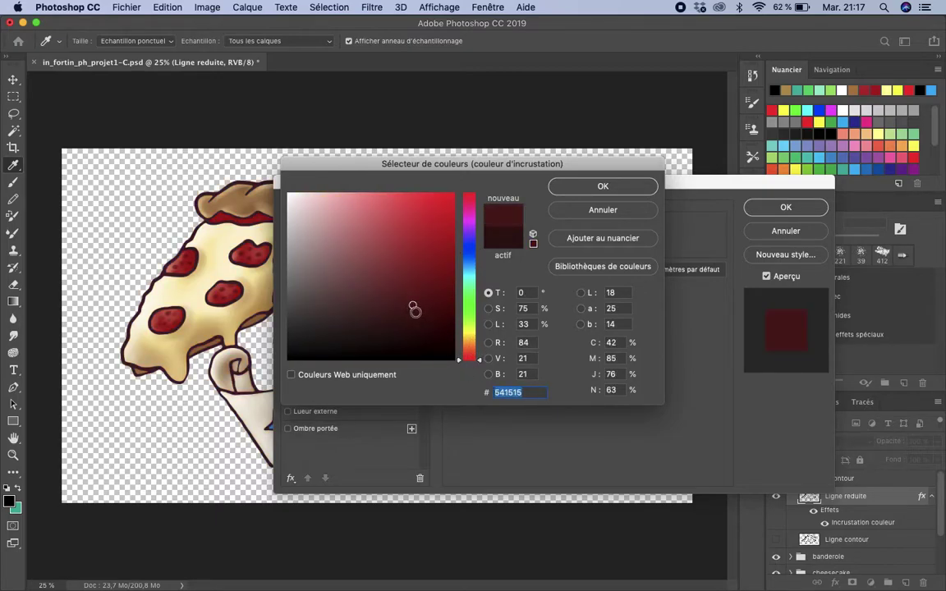
pyautogui.moveTo(415, 313); pyautogui.dragTo(417, 320)
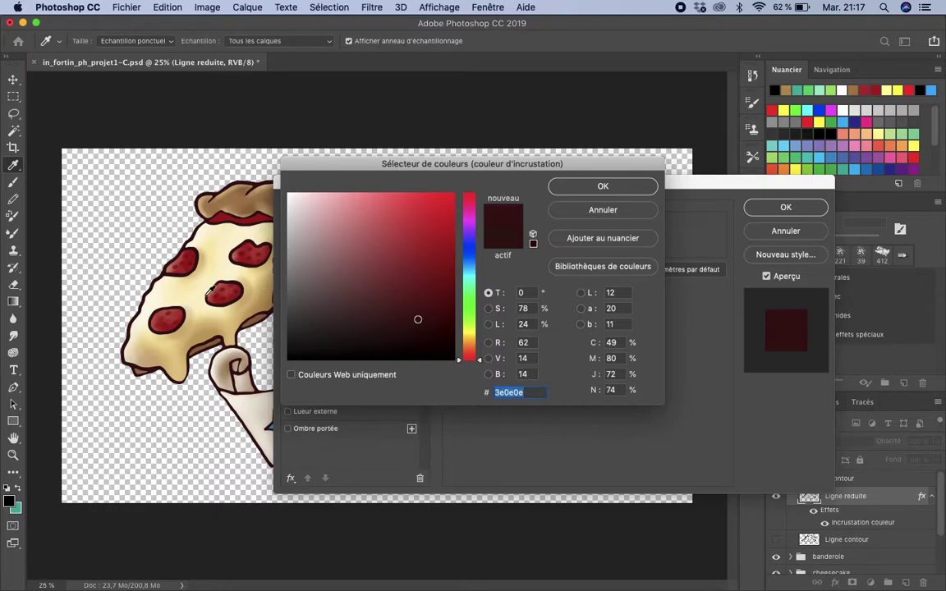
pyautogui.click(625, 186)
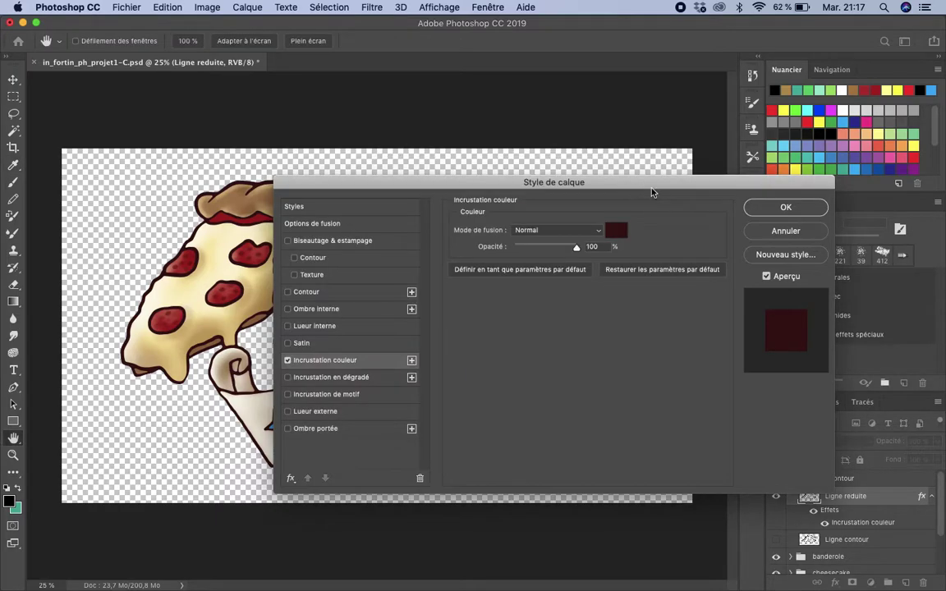
pyautogui.click(764, 207)
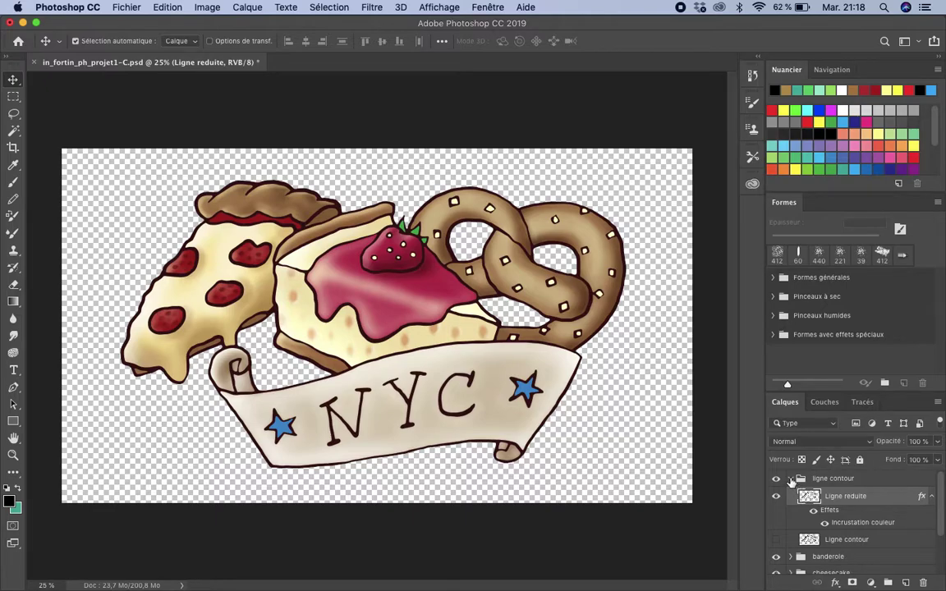
# Collapse the ligne contour group and examine the recolored lines of the NYC banner up close
pyautogui.click(836, 582)
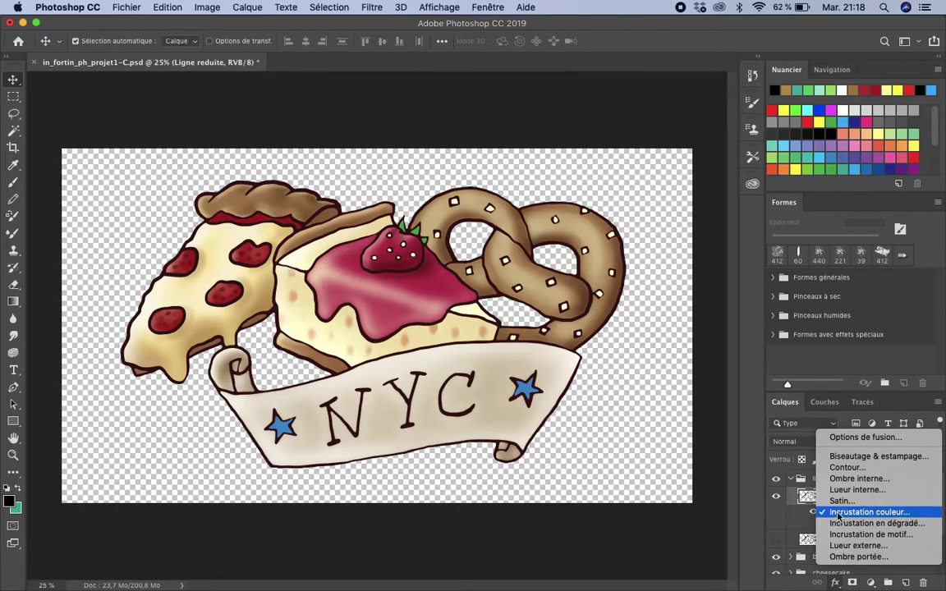
pyautogui.click(791, 479)
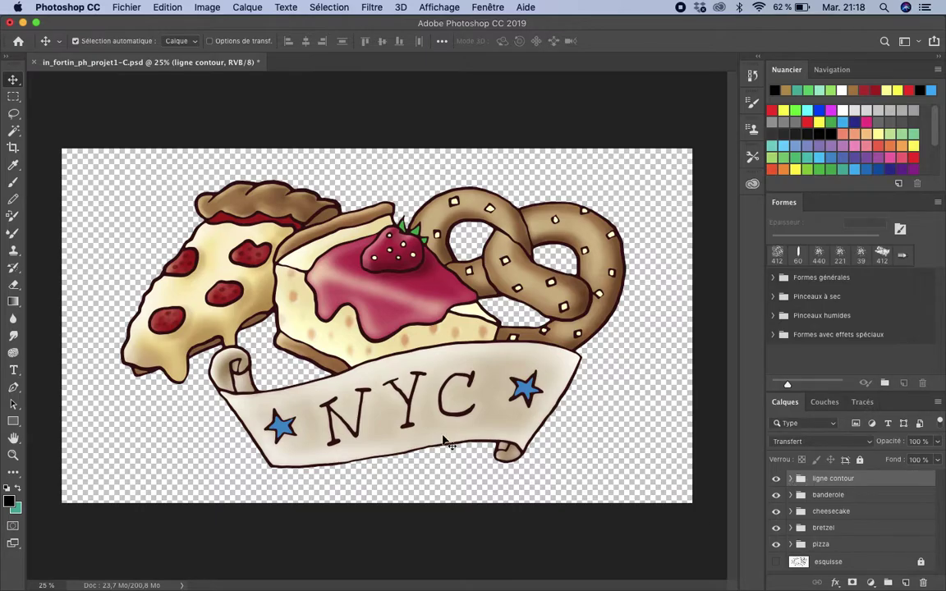
pyautogui.press('super+plus')
pyautogui.scroll(3, 442, 427)
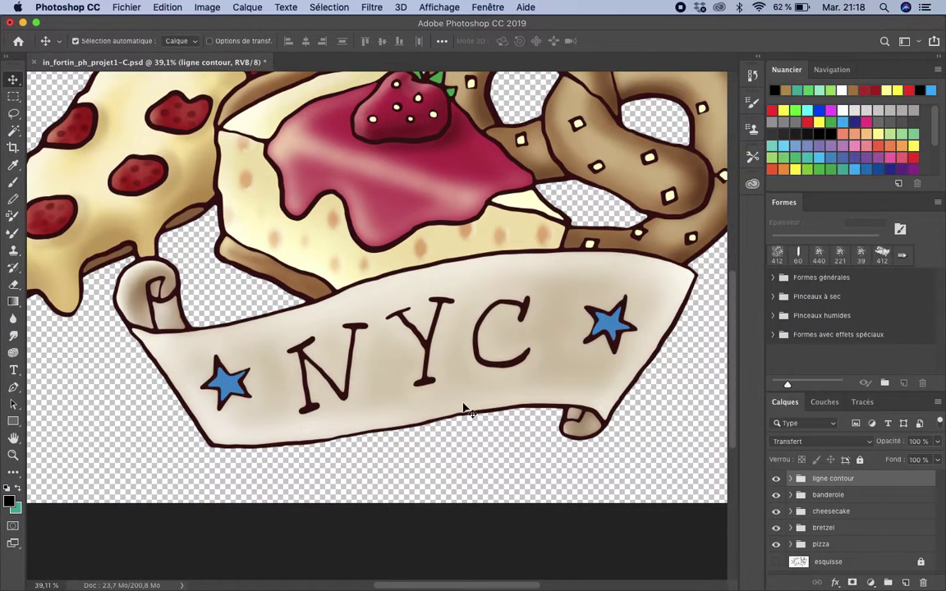
pyautogui.scroll(2, 464, 408)
pyautogui.scroll(1, 464, 408)
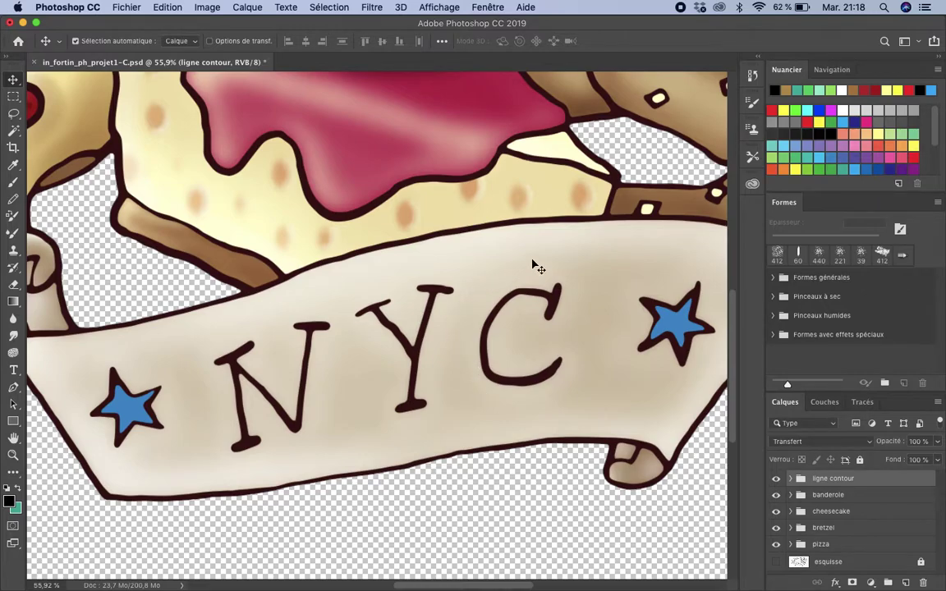
# Expand the banderole group, select its base banderole layer and check what it covers by hiding and showing it
pyautogui.click(800, 495)
pyautogui.click(790, 495)
pyautogui.scroll(-2, 800, 505)
pyautogui.click(810, 514)
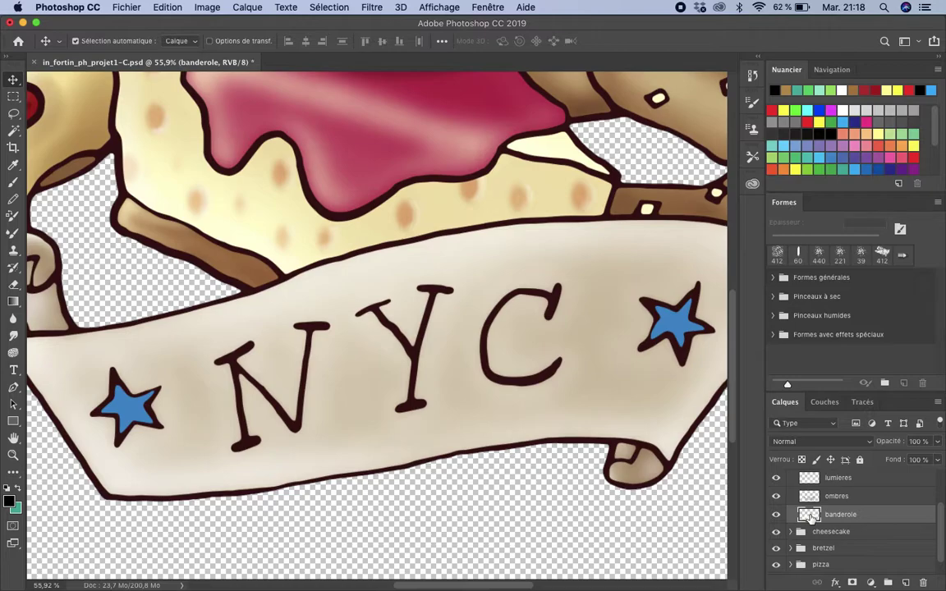
pyautogui.click(775, 515)
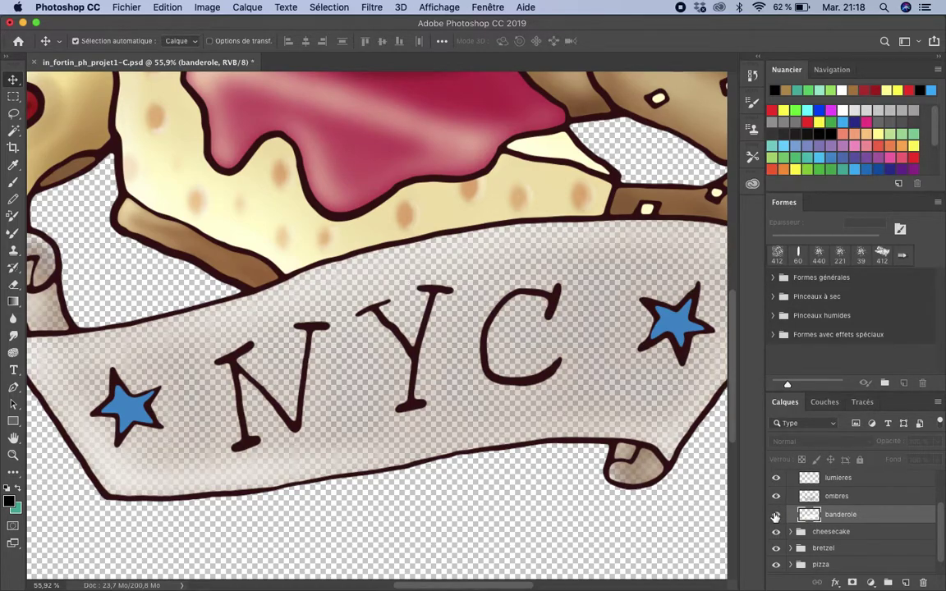
pyautogui.click(775, 515)
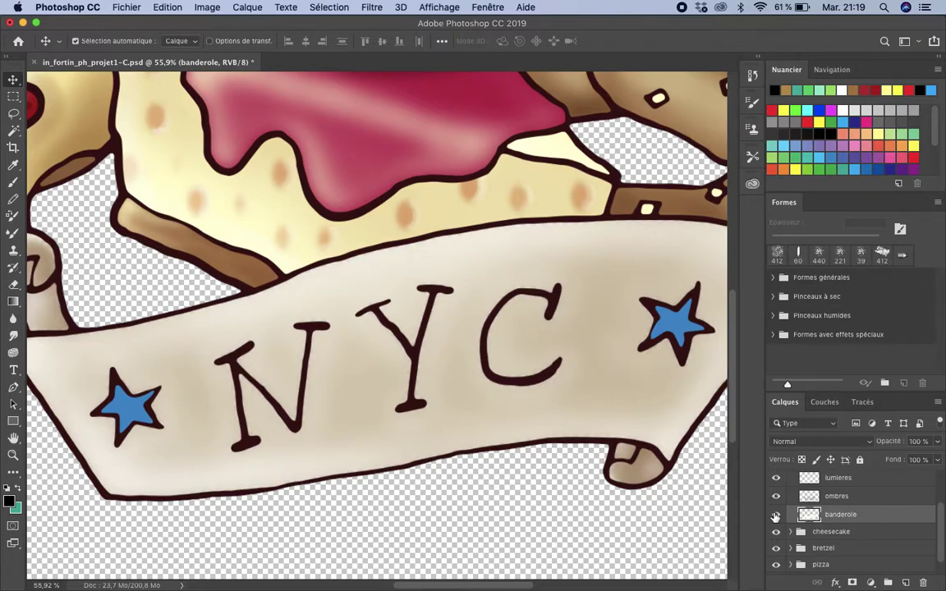
# Convert the banderole layer to a smart object
pyautogui.click(257, 8)
pyautogui.moveTo(275, 262)
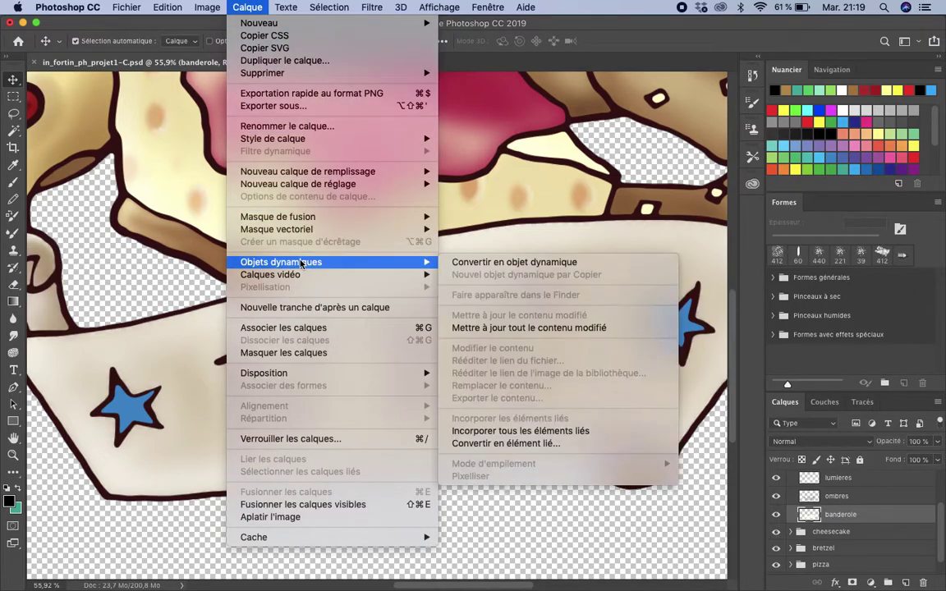
pyautogui.click(453, 263)
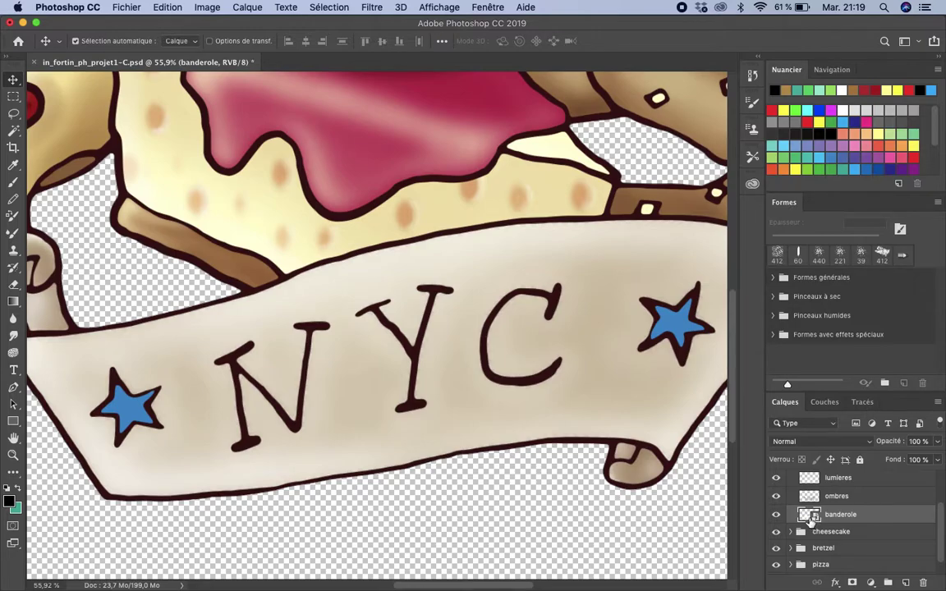
# Open the Filter Gallery for the banderole layer and delete the Barbouillage, Placage de texture and Grain photo effects, keeping only one effect
pyautogui.click(442, 7)
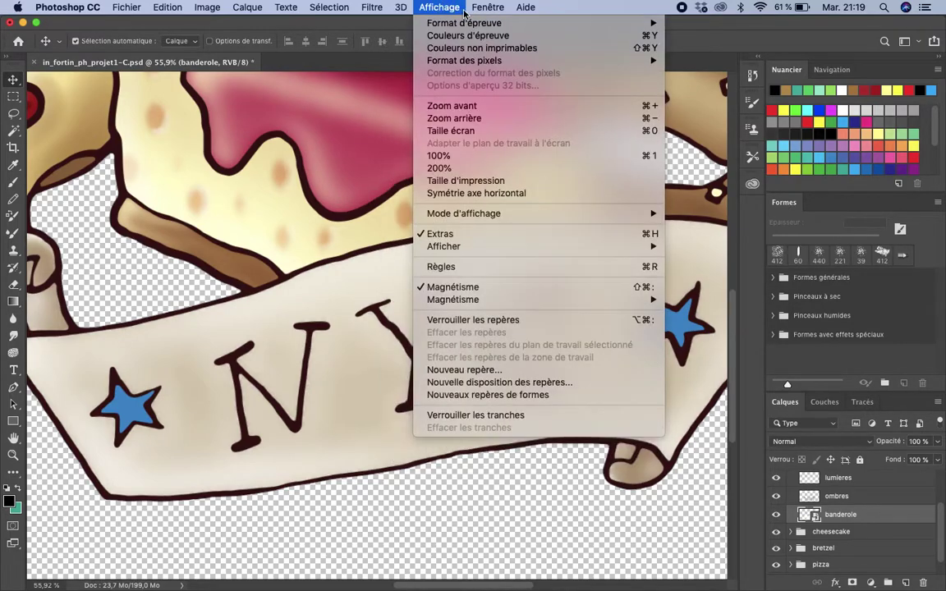
pyautogui.moveTo(373, 11)
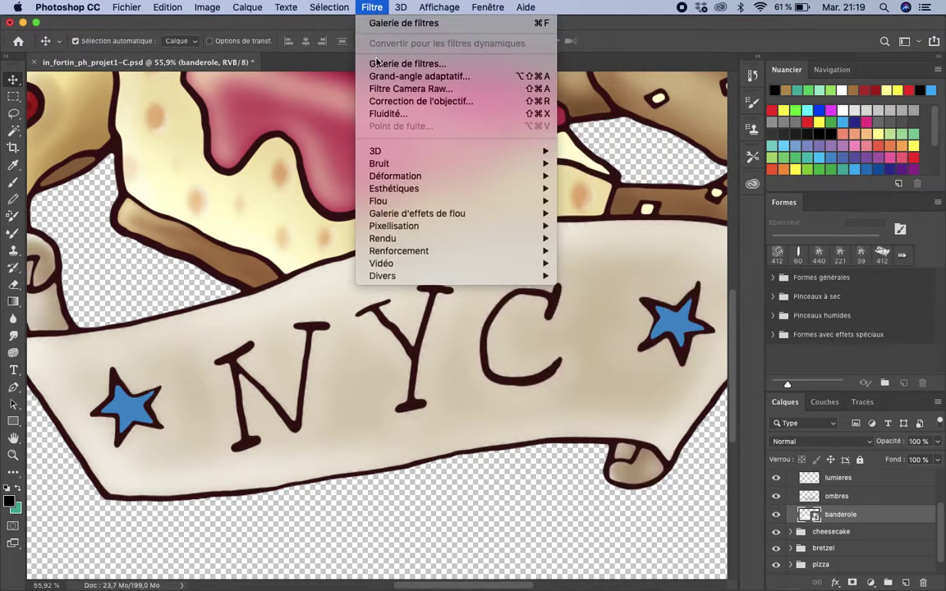
pyautogui.click(404, 63)
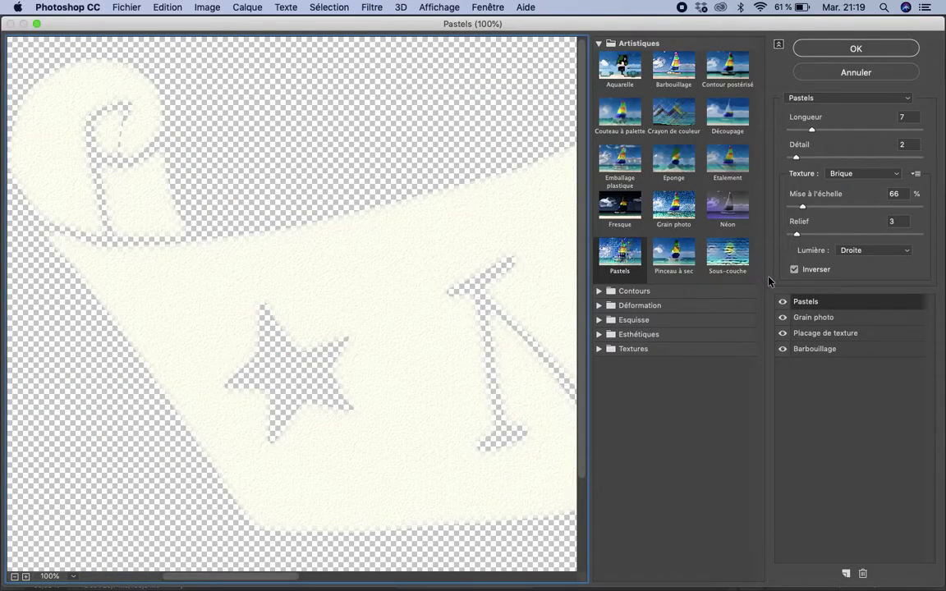
pyautogui.click(811, 349)
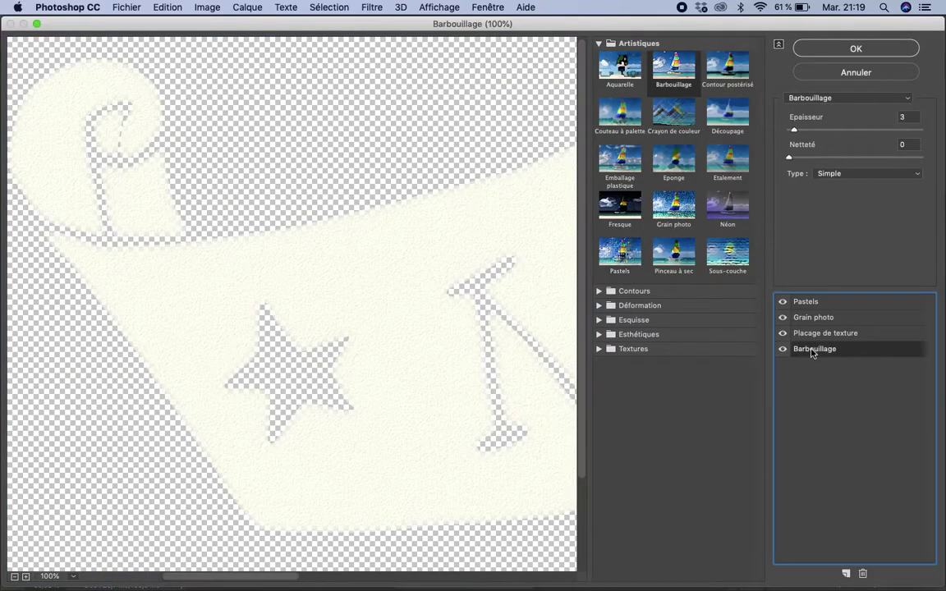
pyautogui.click(862, 573)
pyautogui.click(862, 573)
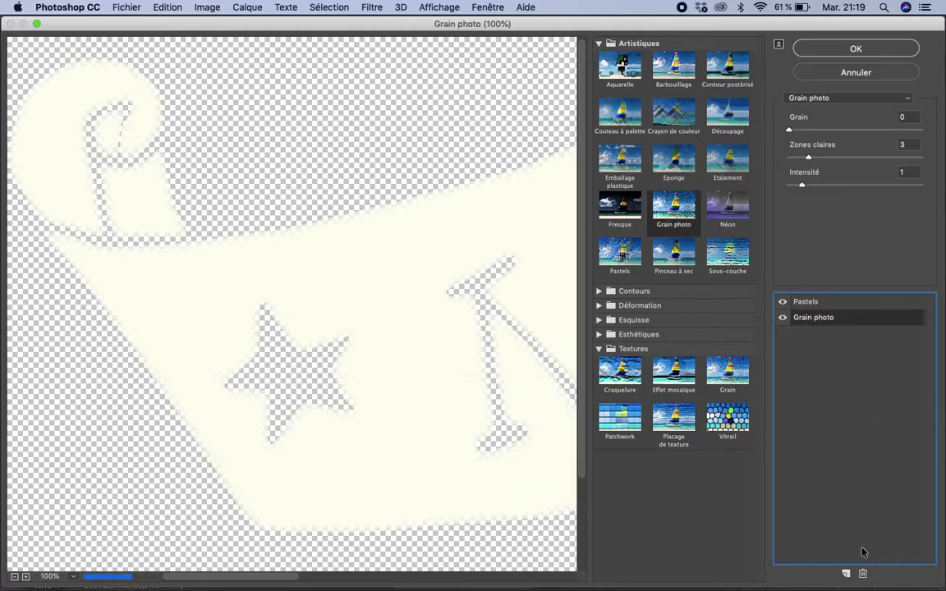
pyautogui.click(862, 573)
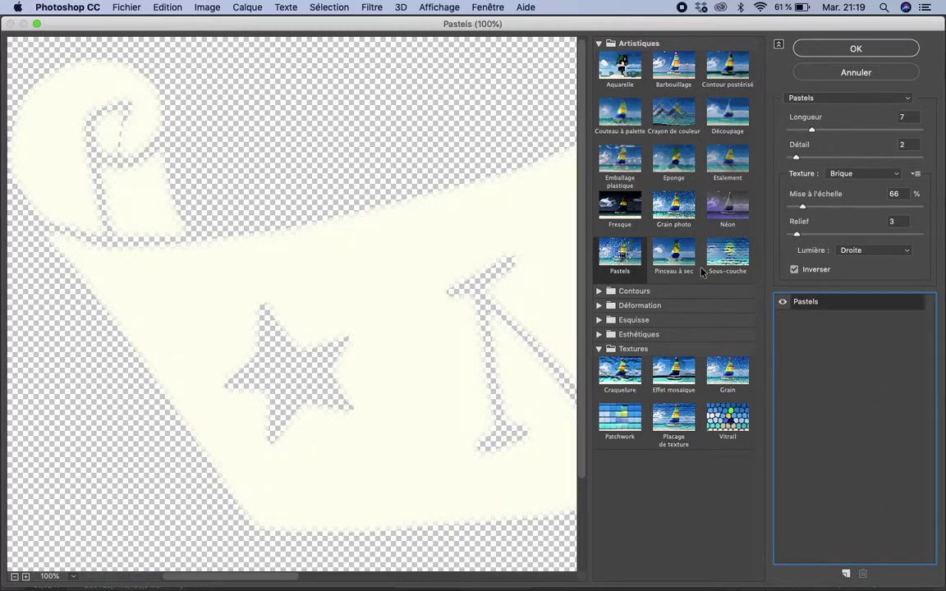
# Try the Grain photo effect on the banner with a grain of 10 and an intensity of 4
pyautogui.moveTo(543, 226); pyautogui.dragTo(236, 209)
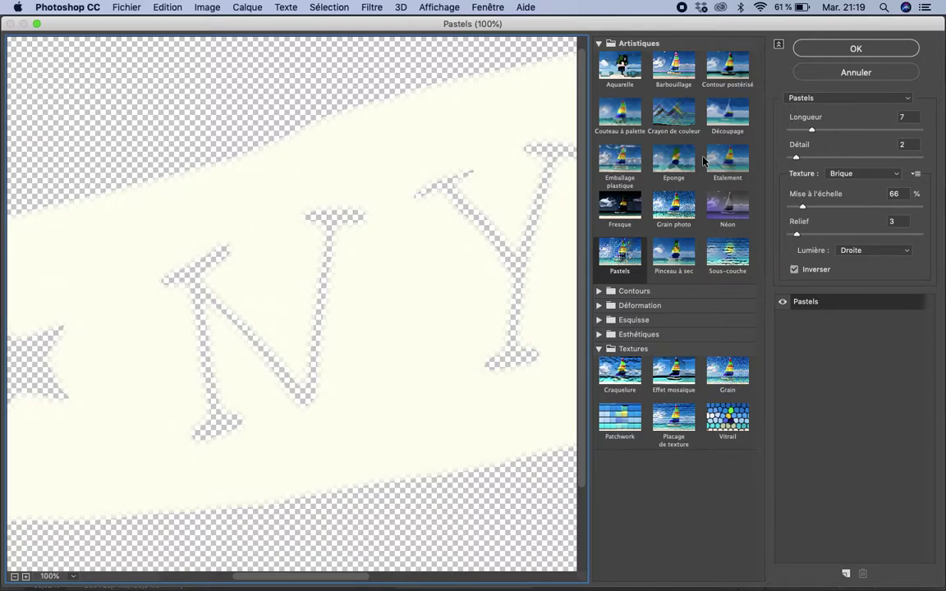
pyautogui.moveTo(460, 327); pyautogui.dragTo(388, 295)
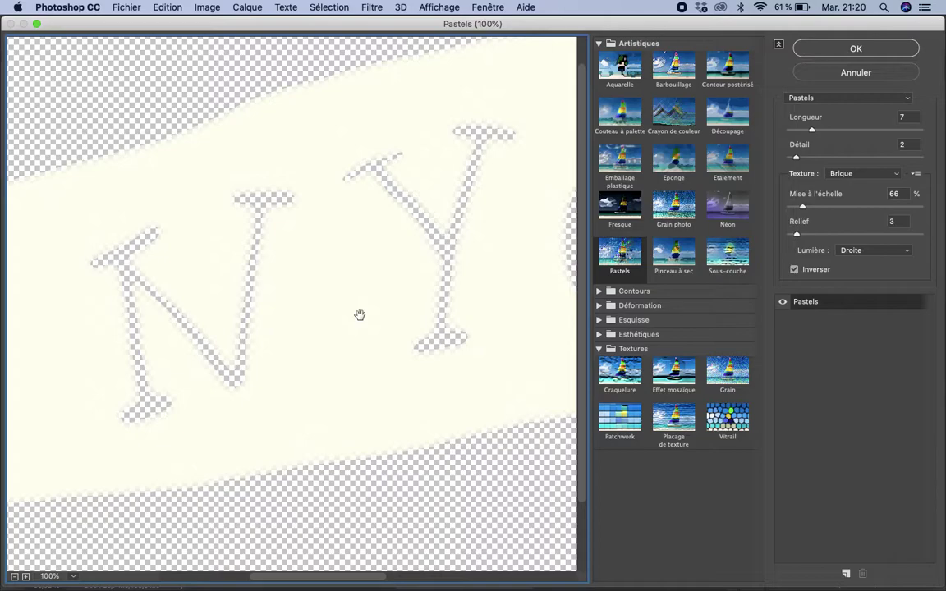
pyautogui.moveTo(431, 293); pyautogui.dragTo(274, 343)
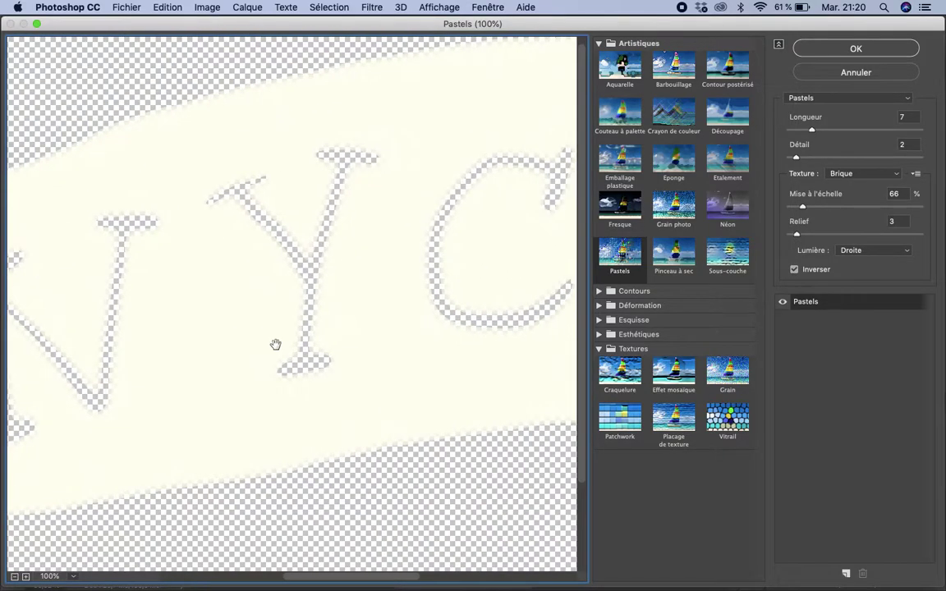
pyautogui.click(675, 210)
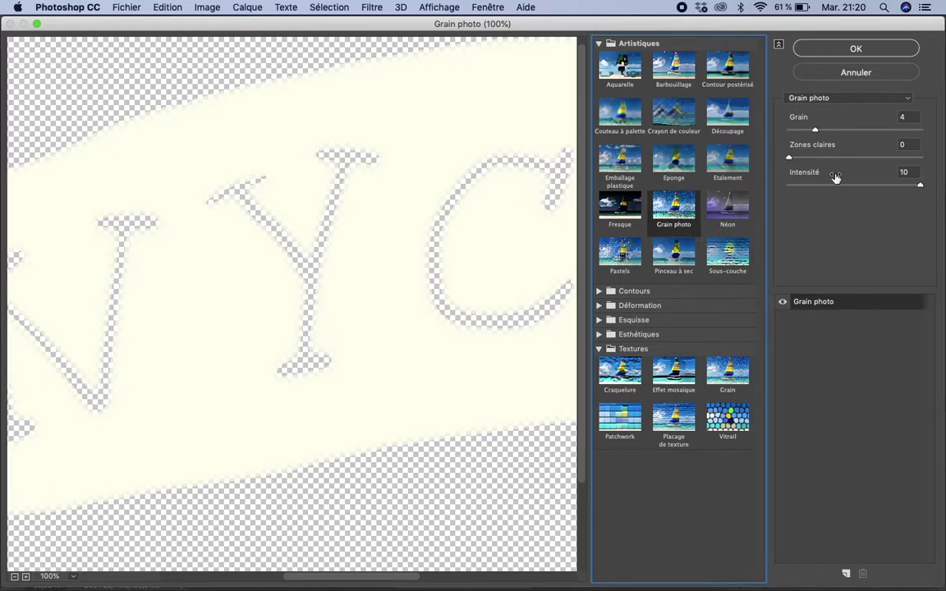
pyautogui.moveTo(815, 130); pyautogui.dragTo(857, 131)
pyautogui.moveTo(838, 185)
pyautogui.mouseDown()
pyautogui.moveTo(821, 186)
pyautogui.moveTo(836, 186)
pyautogui.mouseUp()
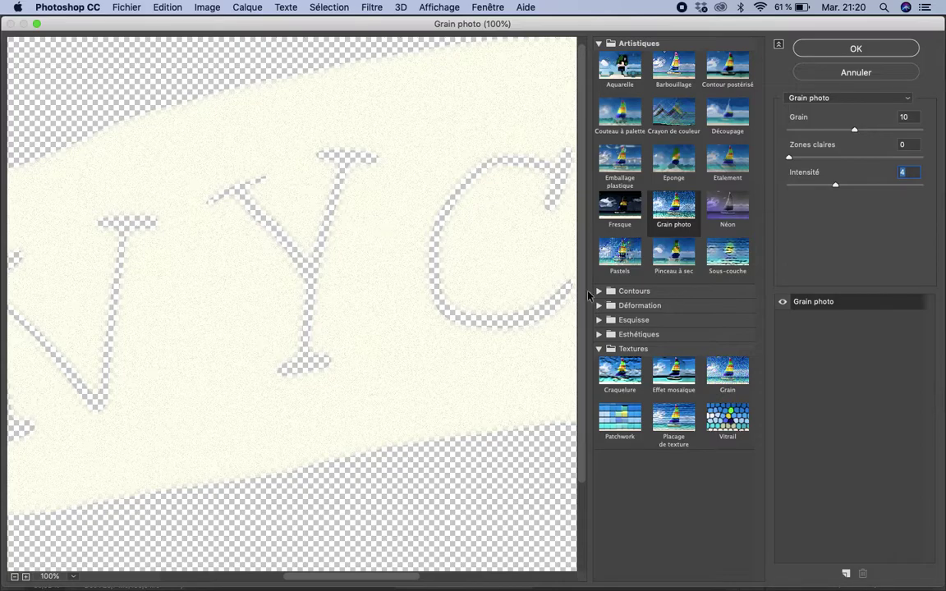
# Switch the effect to Placage de texture with the Grès texture, a scale of 62% and a relief of 3
pyautogui.click(681, 433)
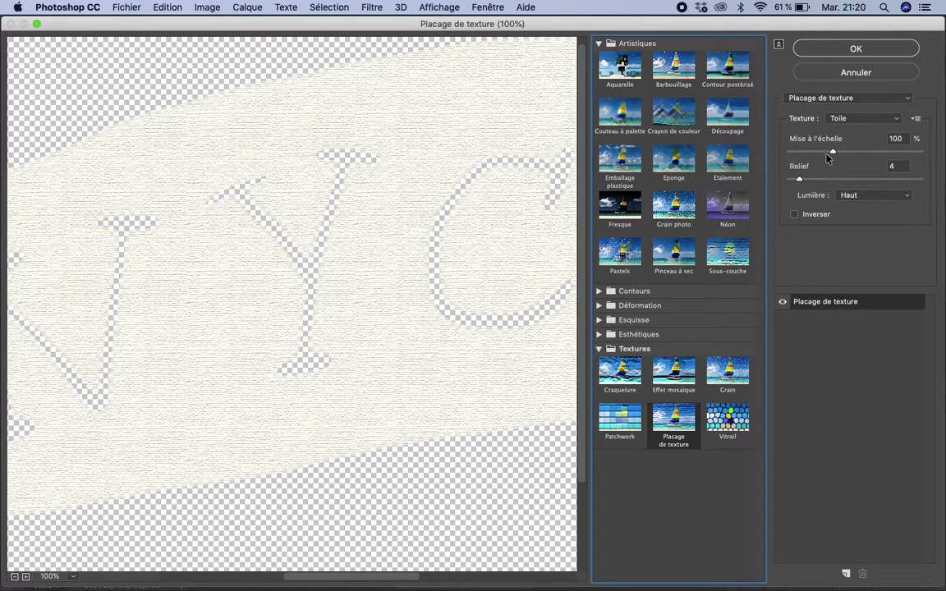
pyautogui.moveTo(832, 152); pyautogui.dragTo(797, 182)
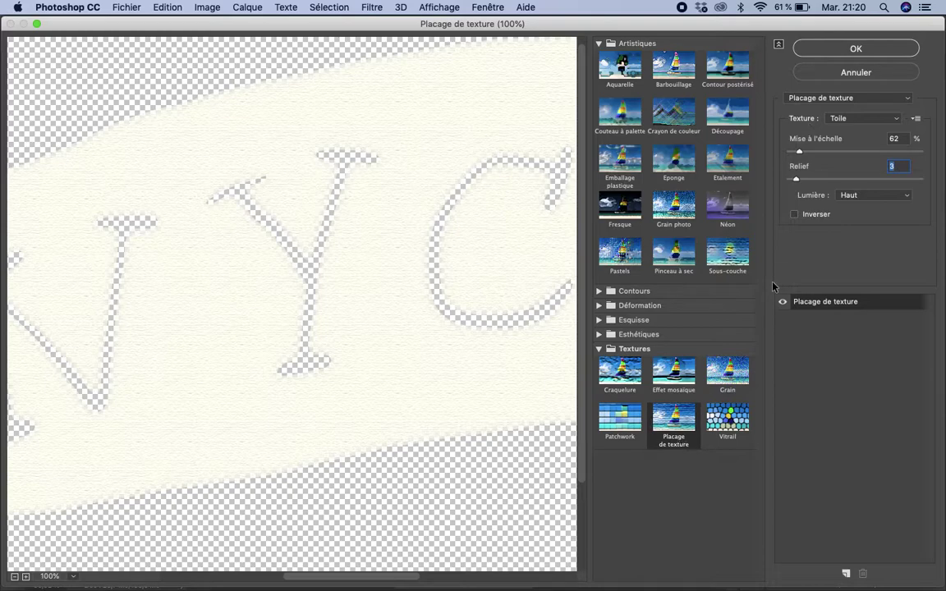
pyautogui.click(846, 120)
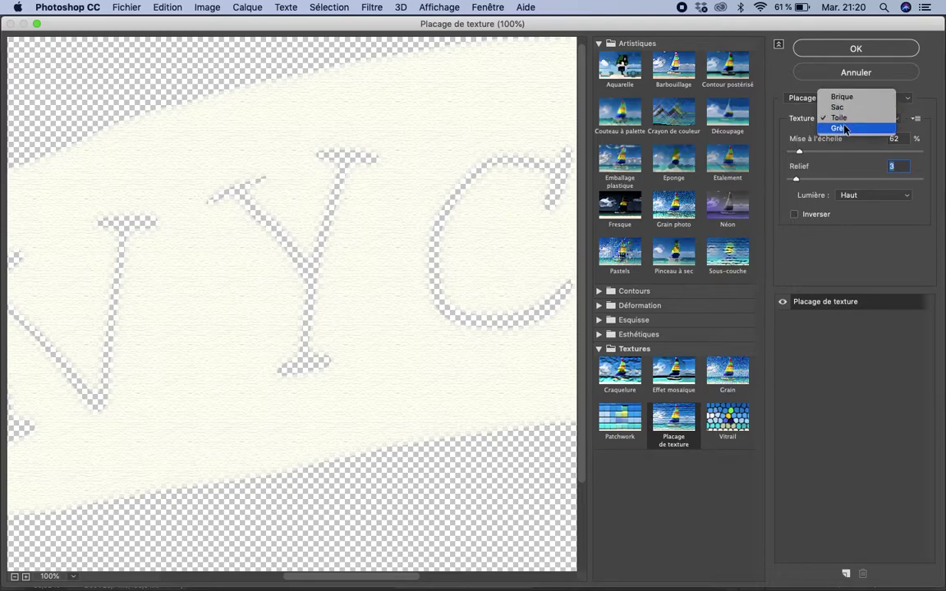
pyautogui.click(844, 129)
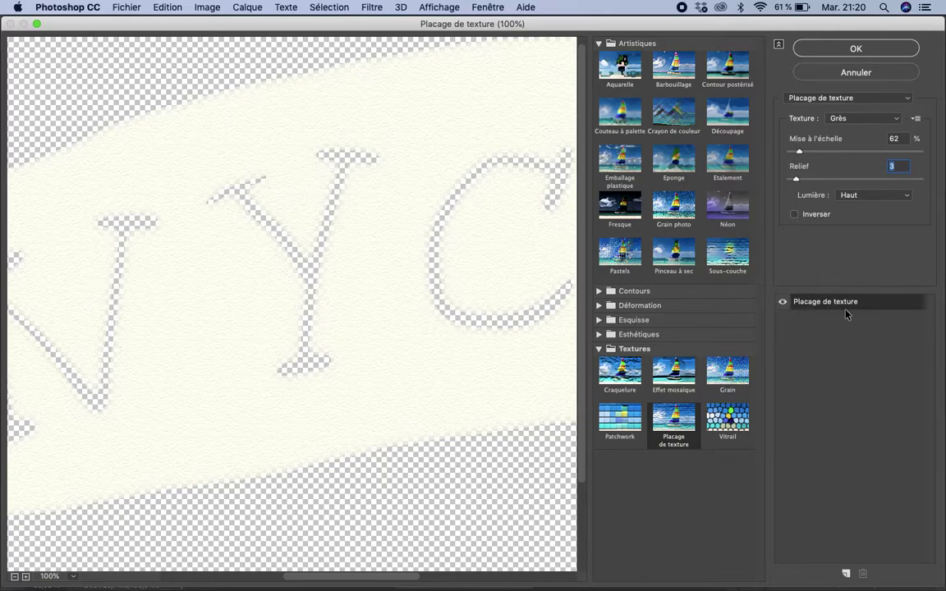
# Add a second effect, Grain photo with a grain of 1 and an intensity of 2, and apply the Filter Gallery
pyautogui.click(846, 576)
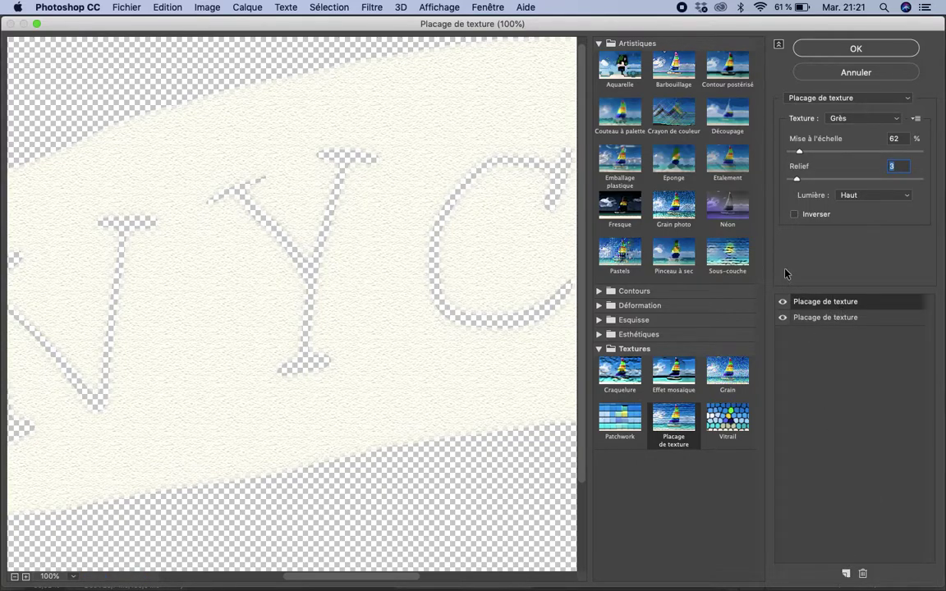
pyautogui.click(662, 211)
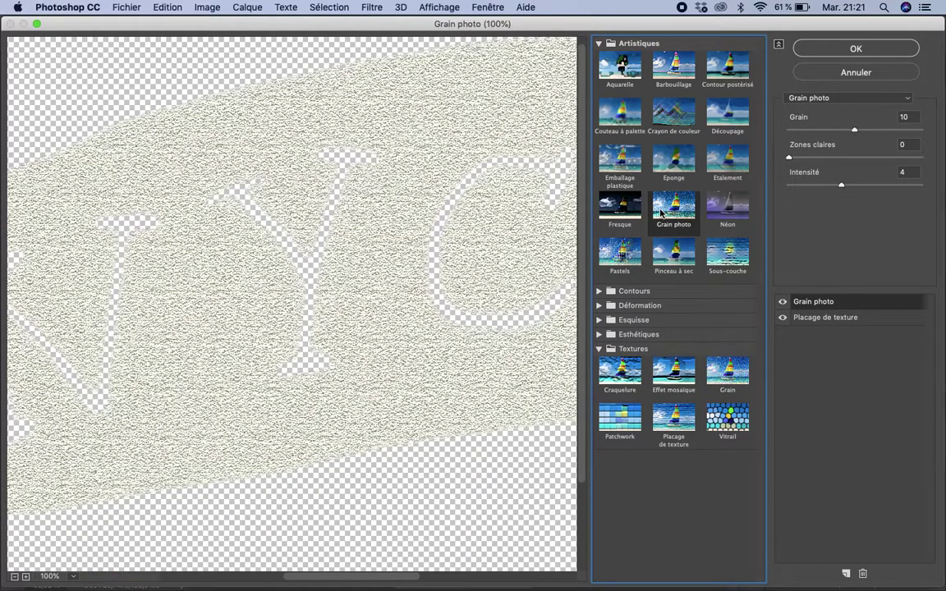
pyautogui.click(799, 131)
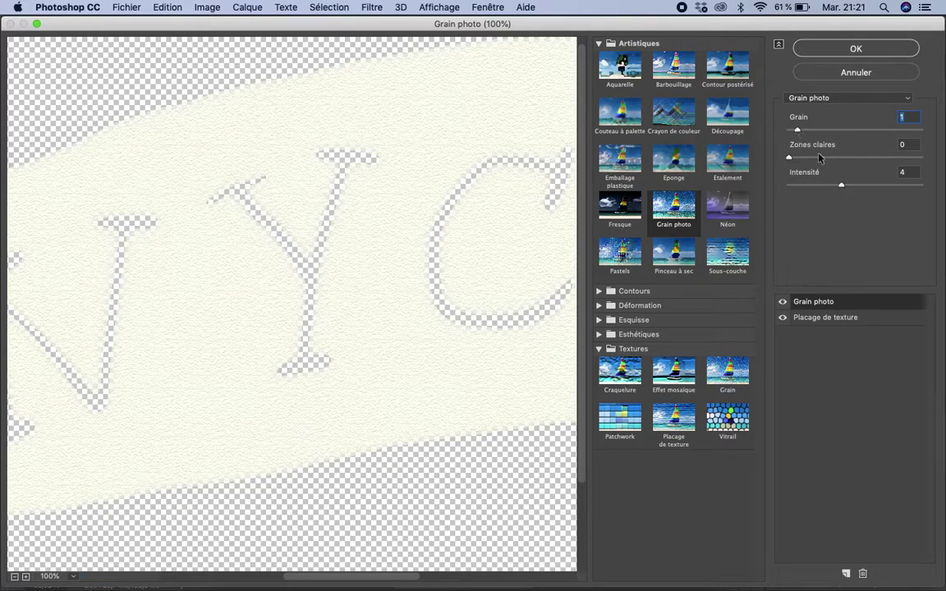
pyautogui.click(812, 185)
pyautogui.click(781, 303)
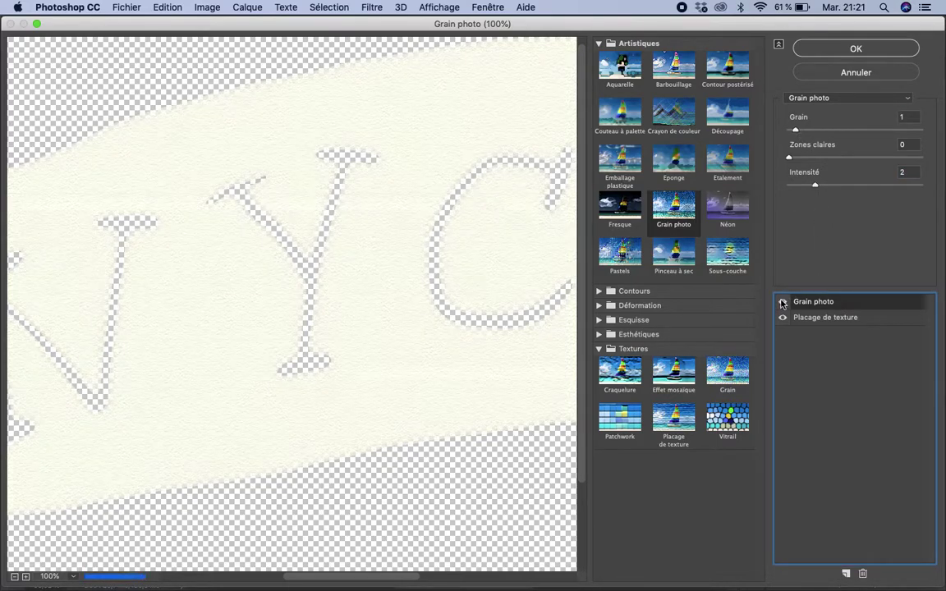
pyautogui.click(783, 318)
pyautogui.click(834, 51)
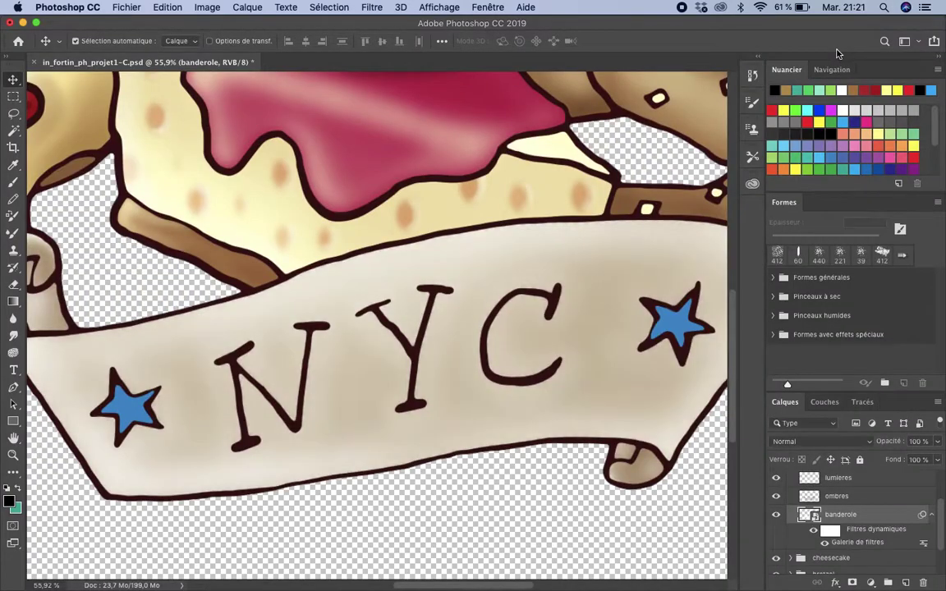
# Examine the textured banner up close and within the whole illustration, and collapse the banderole group
pyautogui.scroll(5, 394, 425)
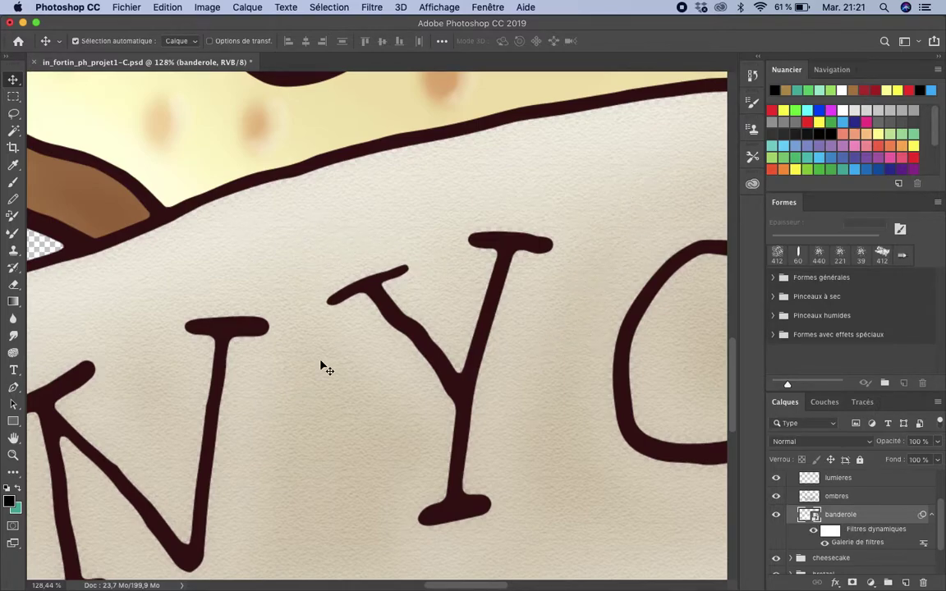
pyautogui.press('super+0')
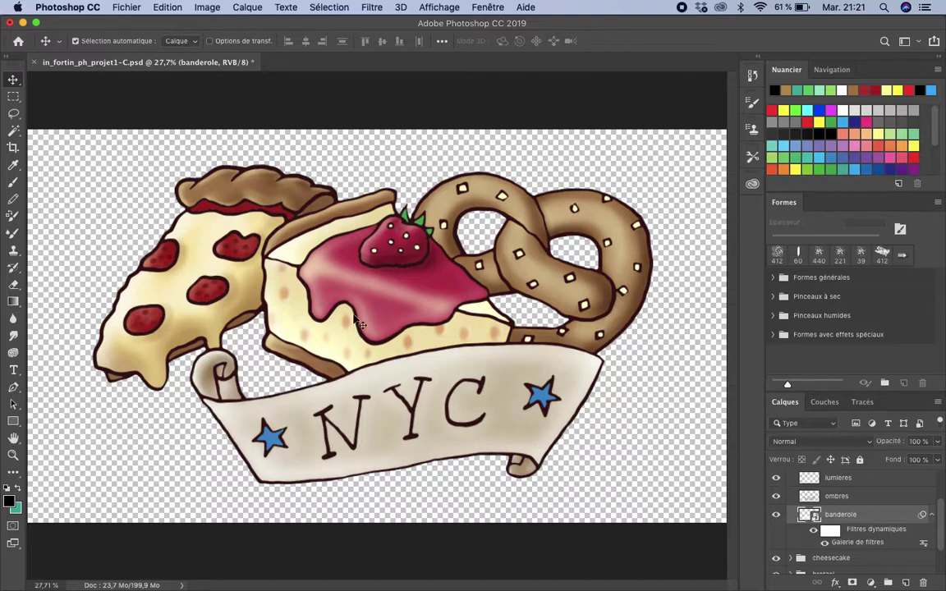
pyautogui.press('super+plus')
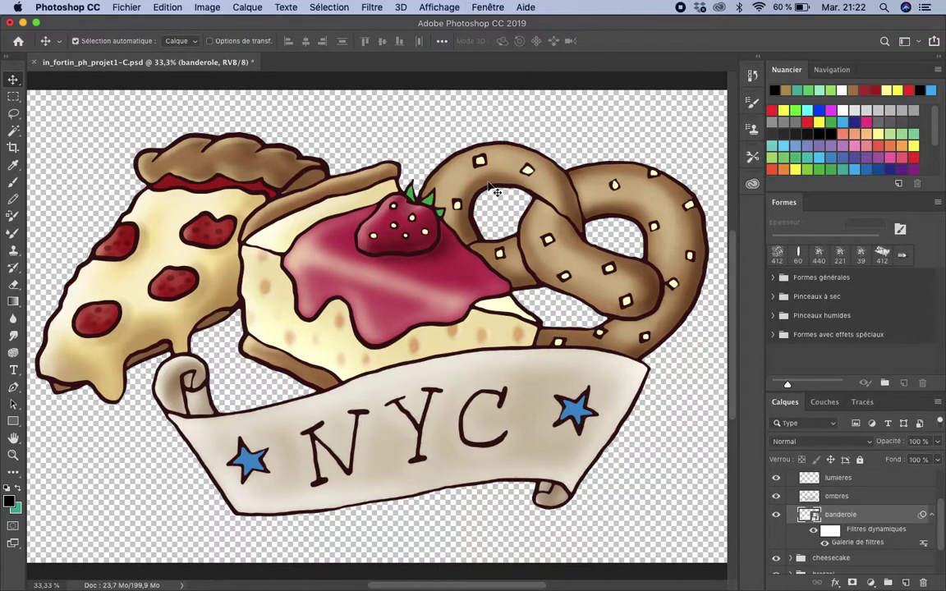
pyautogui.scroll(3, 821, 533)
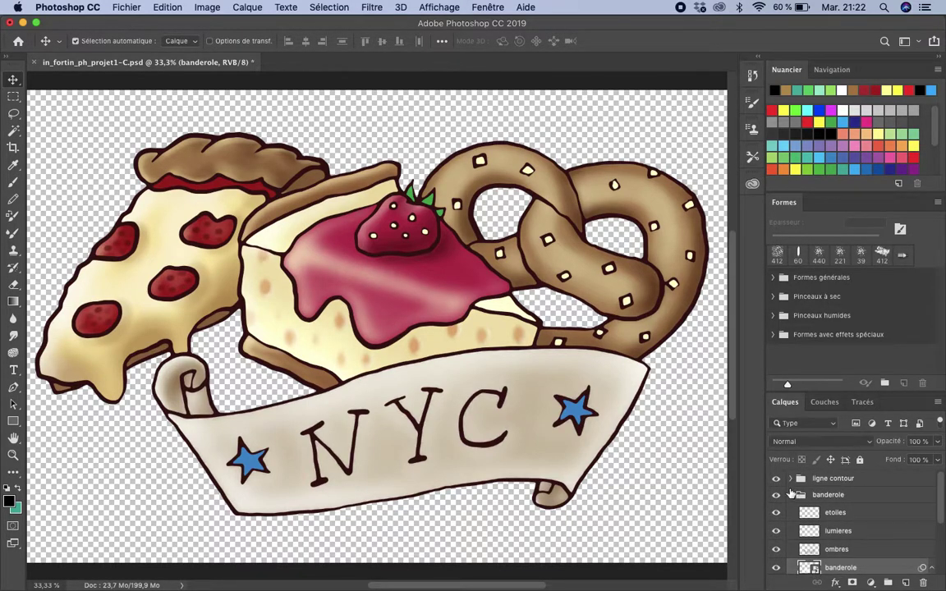
pyautogui.click(789, 493)
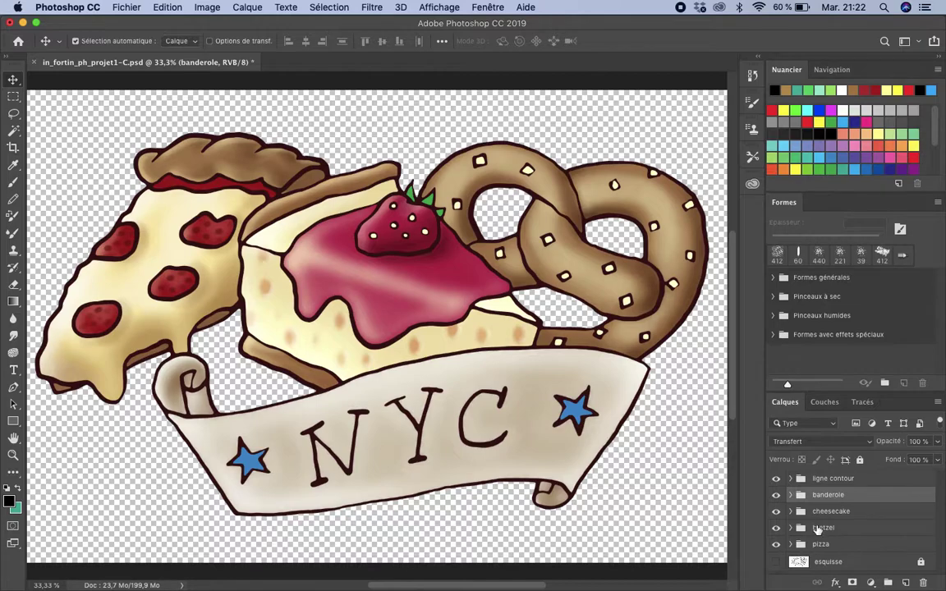
# Create a new layer directly above the esquisse layer and name it fond
pyautogui.click(803, 563)
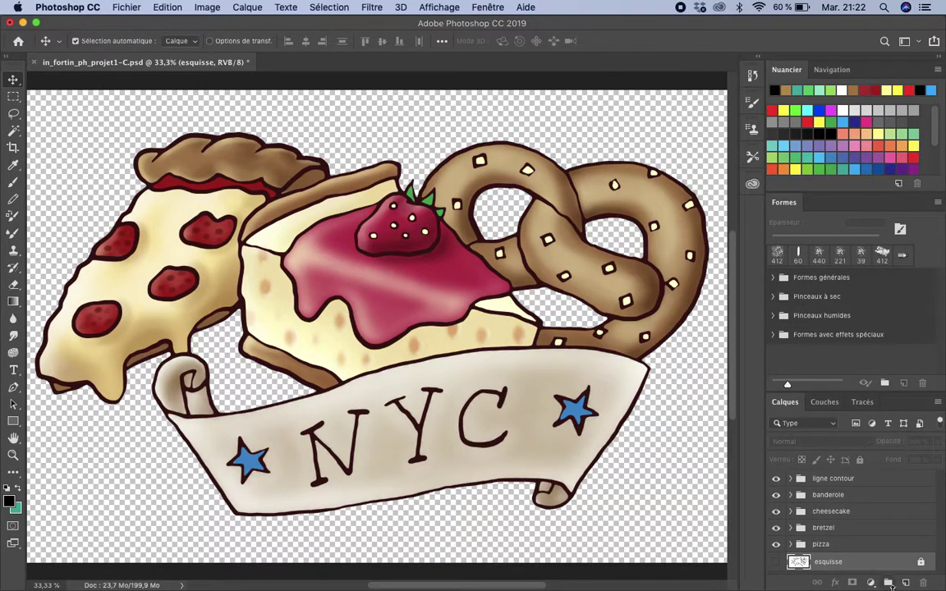
pyautogui.click(907, 582)
pyautogui.doubleClick(826, 546)
pyautogui.write('fond')
pyautogui.press('Return')
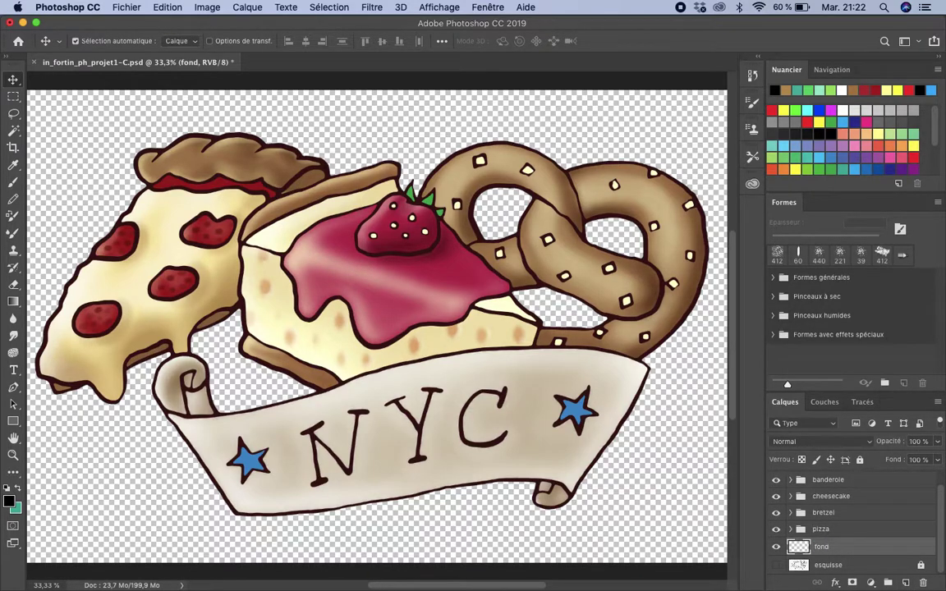
# Fill the whole fond layer with light mint green from the recent swatches
pyautogui.press('super+minus')
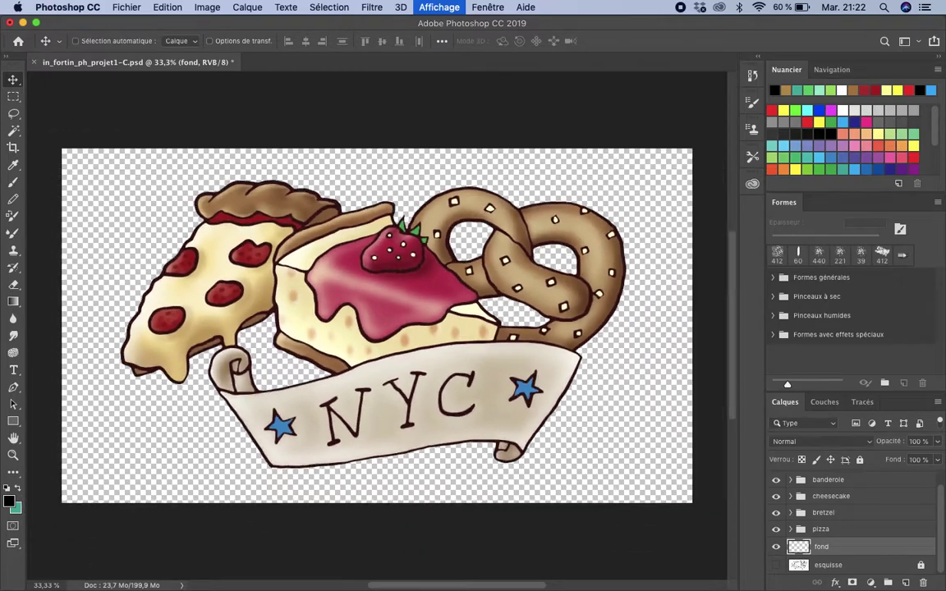
pyautogui.click(797, 91)
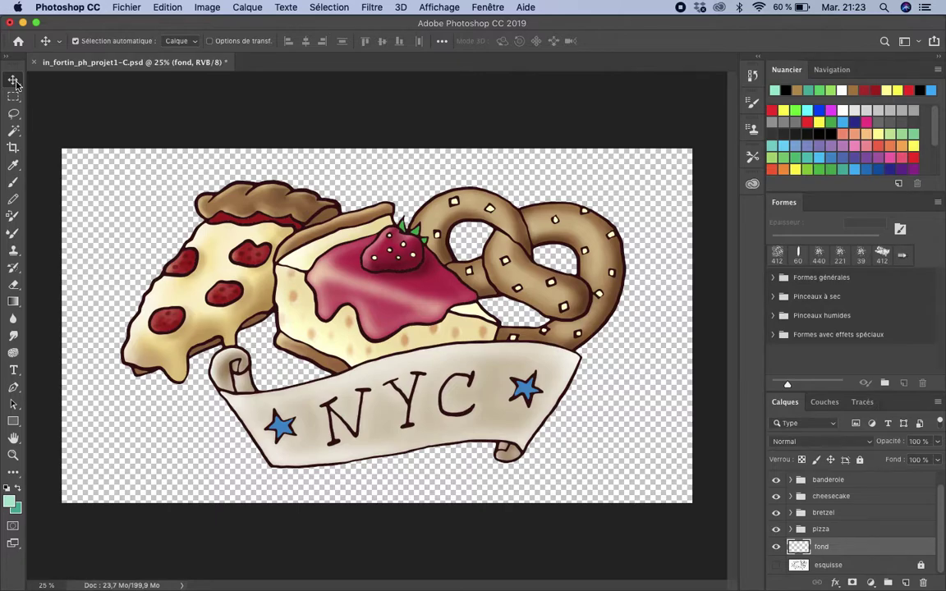
pyautogui.hotkey('alt', 'BackSpace')
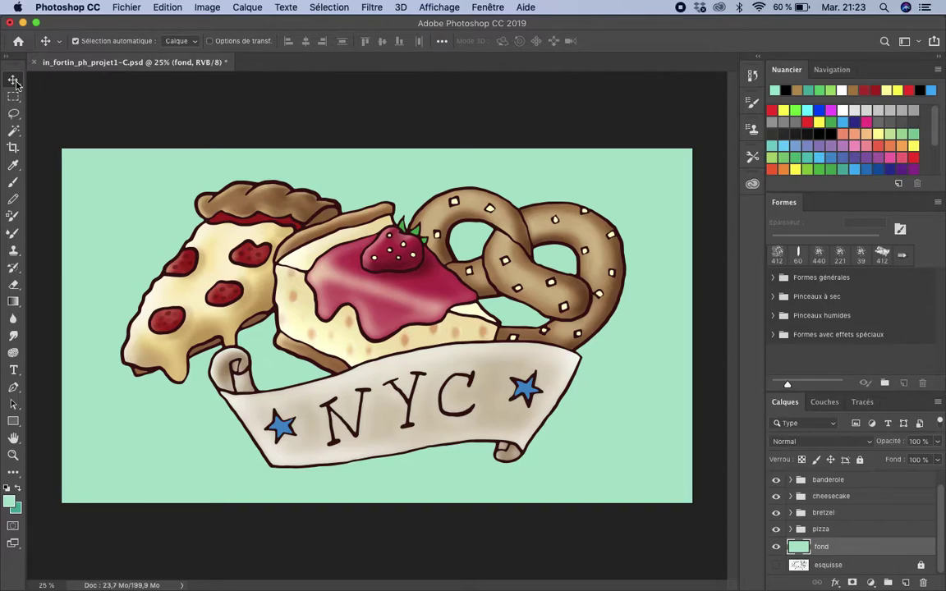
# Convert the mint green fond layer into a smart object
pyautogui.press('super+plus')
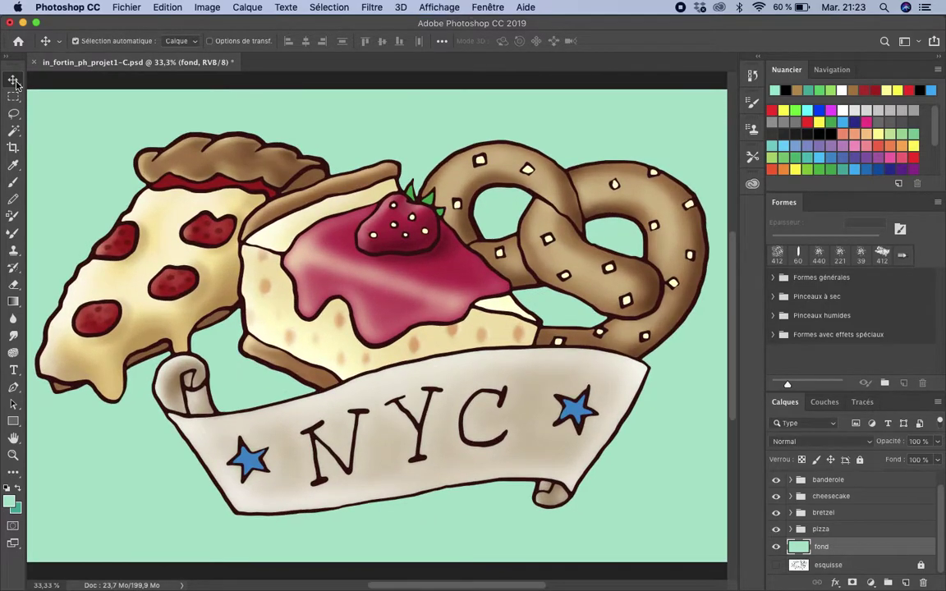
pyautogui.click(247, 6)
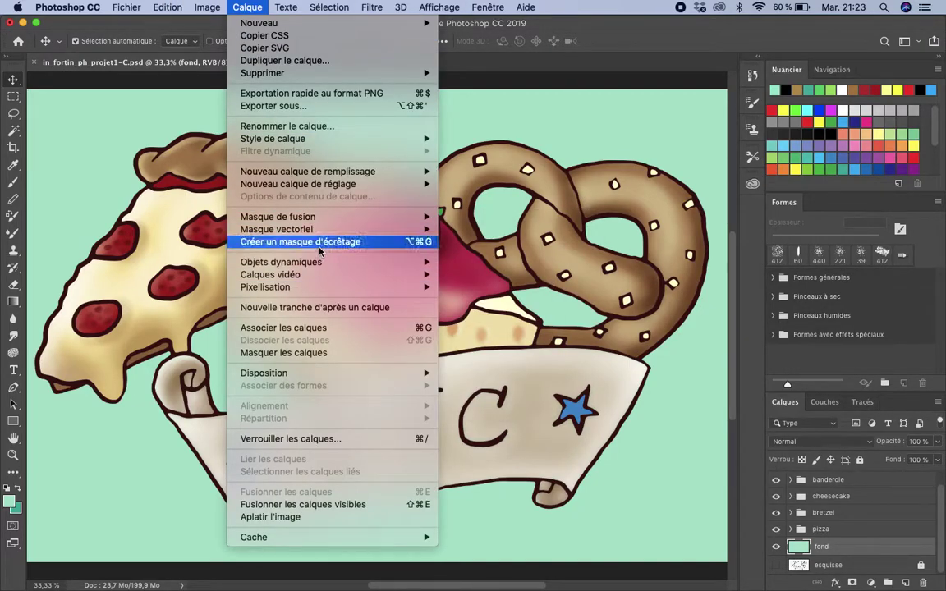
pyautogui.moveTo(374, 264)
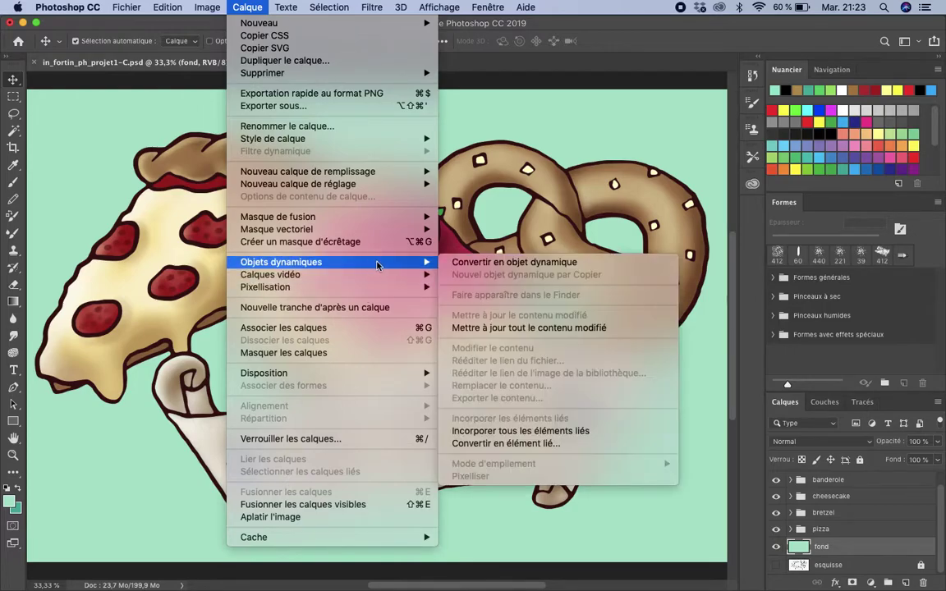
pyautogui.click(464, 262)
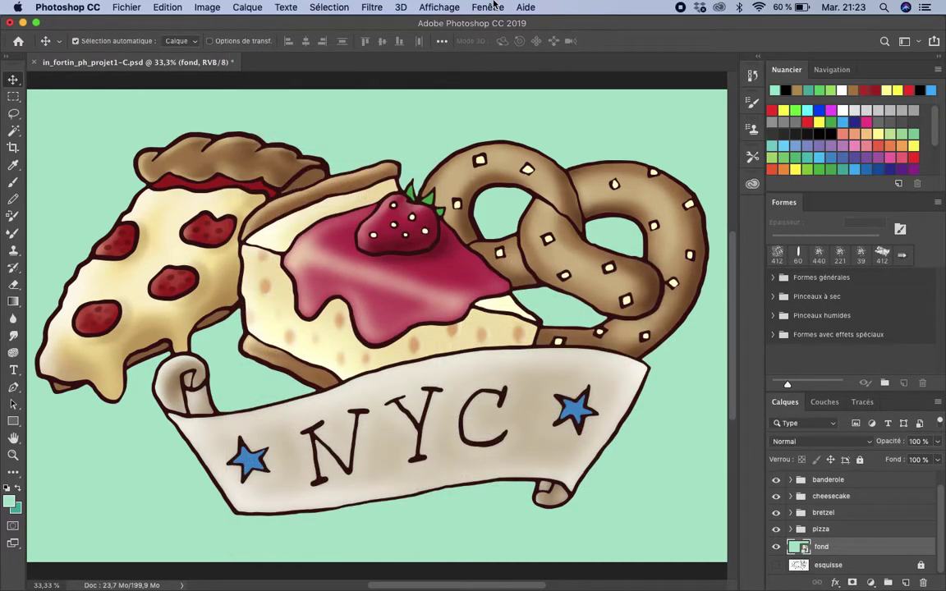
# In the Filter Gallery, replace the Grain photo effect with the Grain texture and delete the Placage de texture effect
pyautogui.click(369, 7)
pyautogui.click(383, 63)
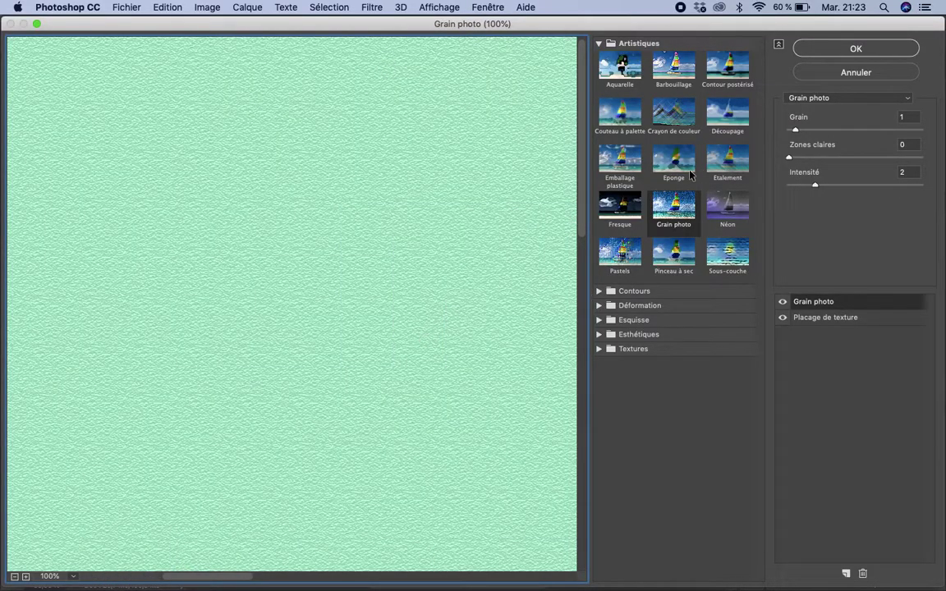
pyautogui.click(675, 228)
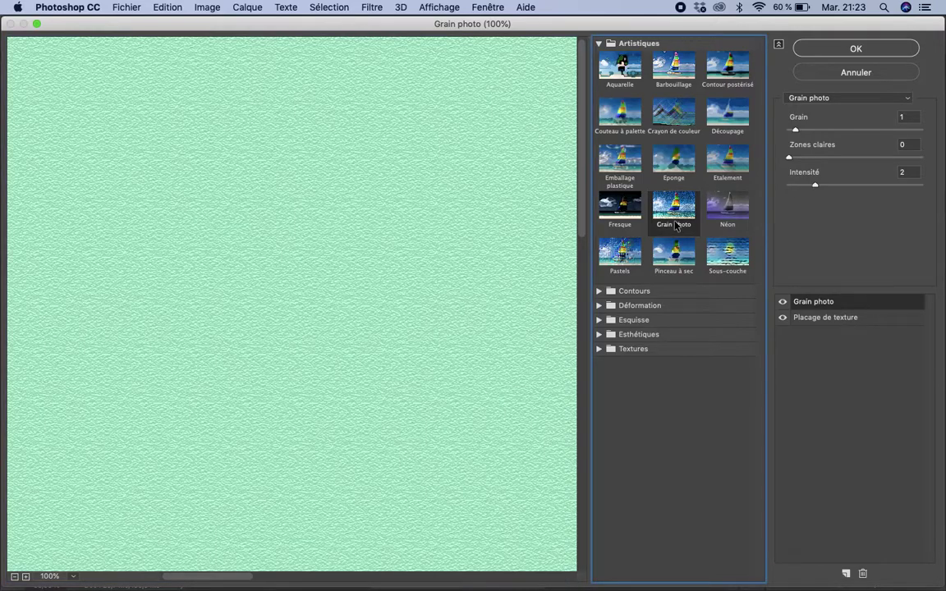
pyautogui.click(831, 101)
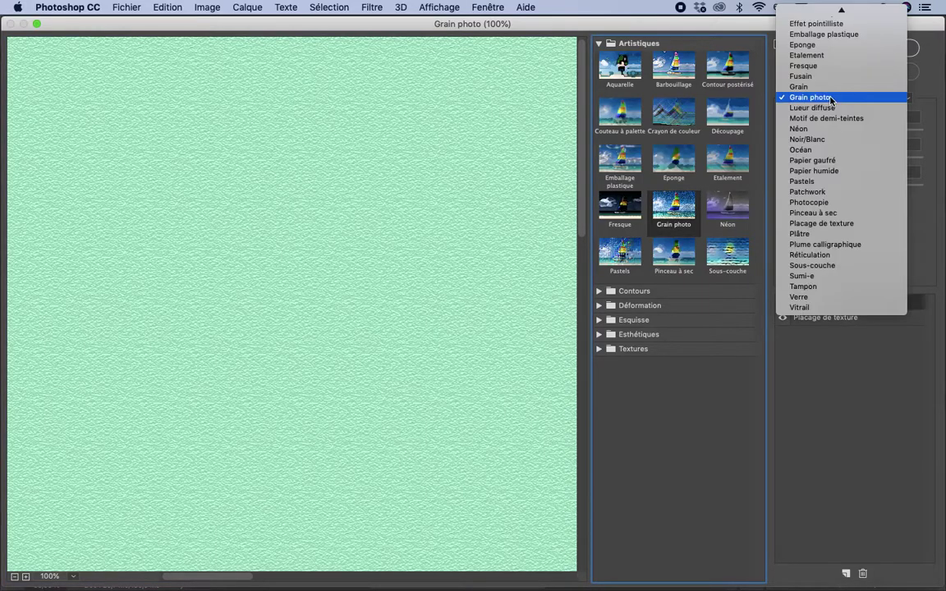
pyautogui.click(831, 98)
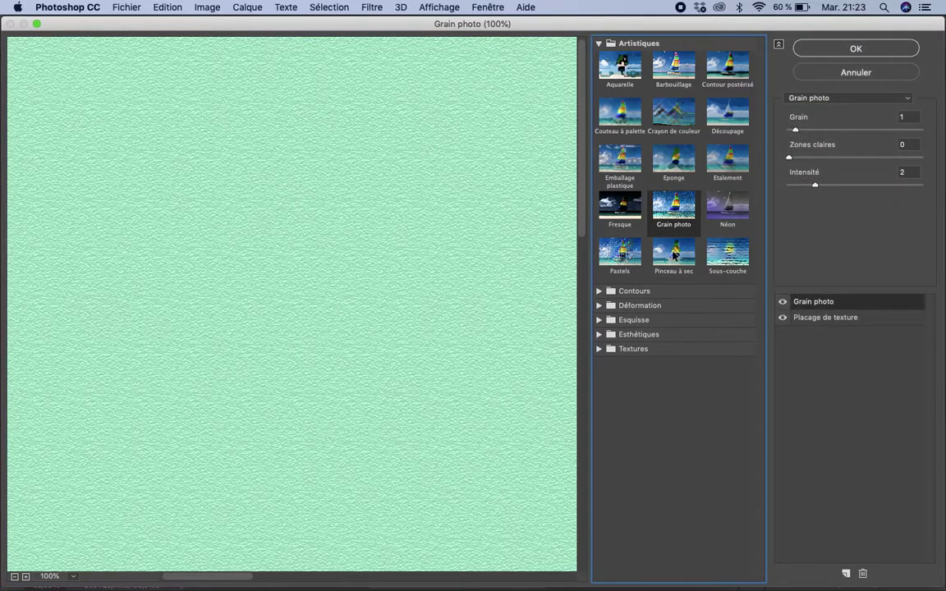
pyautogui.click(599, 349)
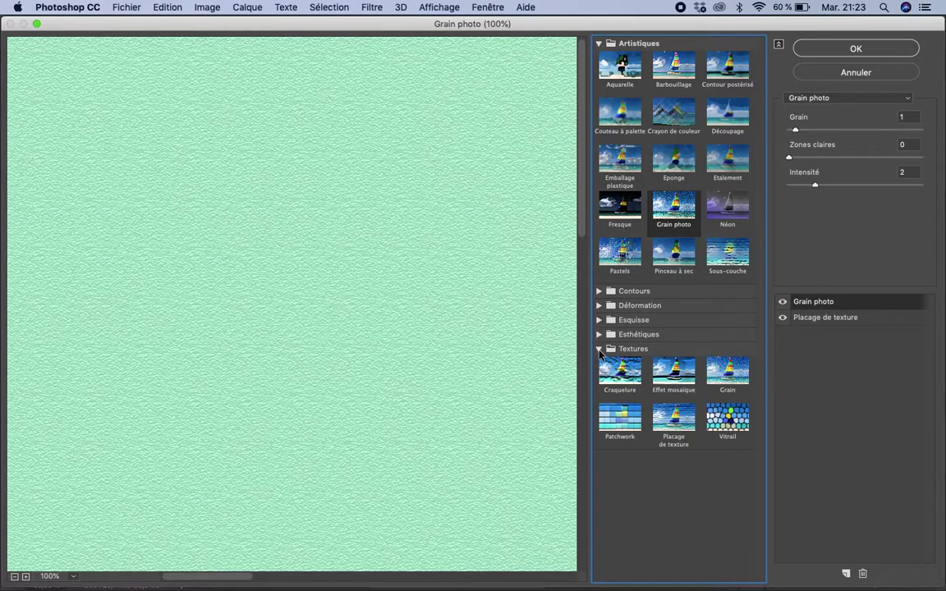
pyautogui.click(733, 378)
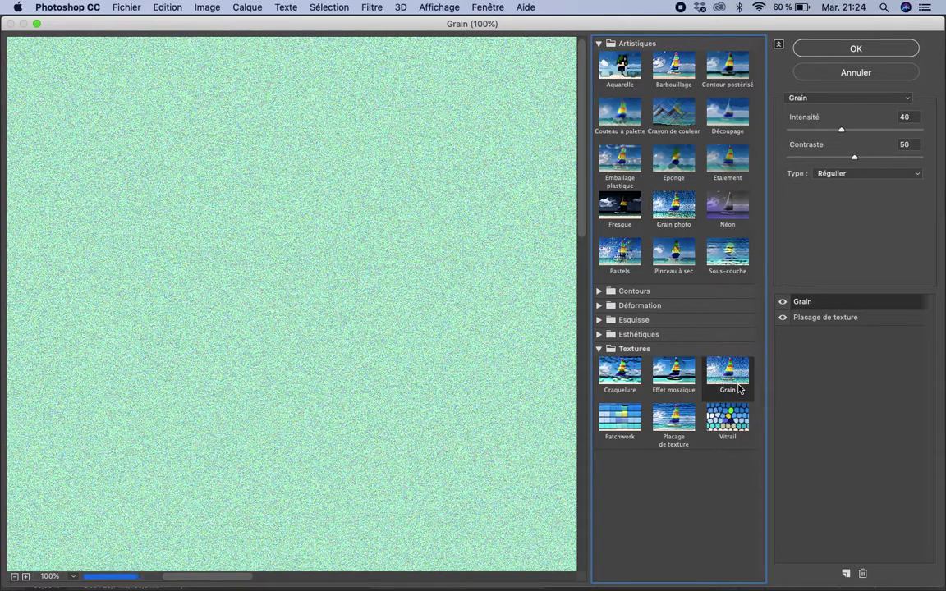
pyautogui.click(831, 318)
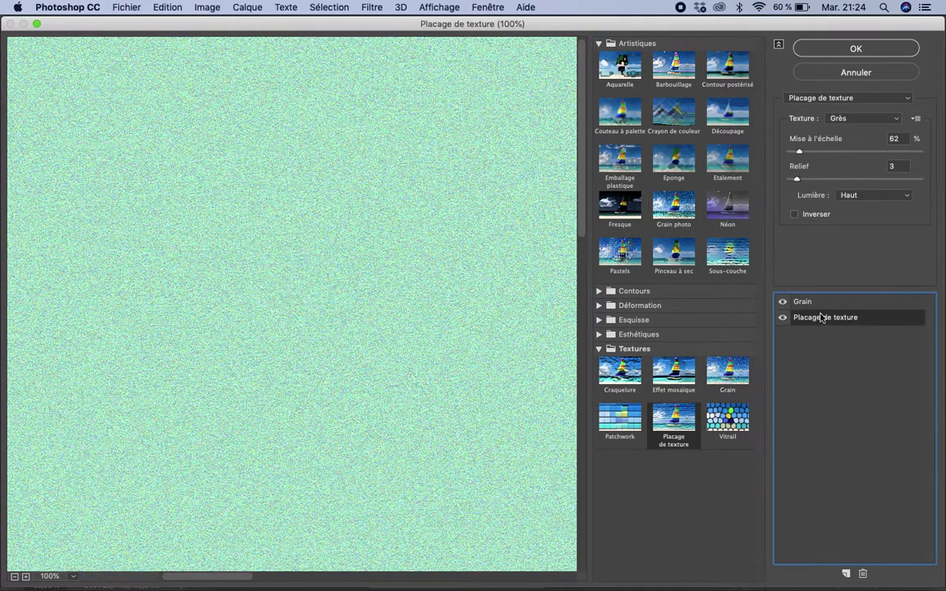
pyautogui.click(862, 573)
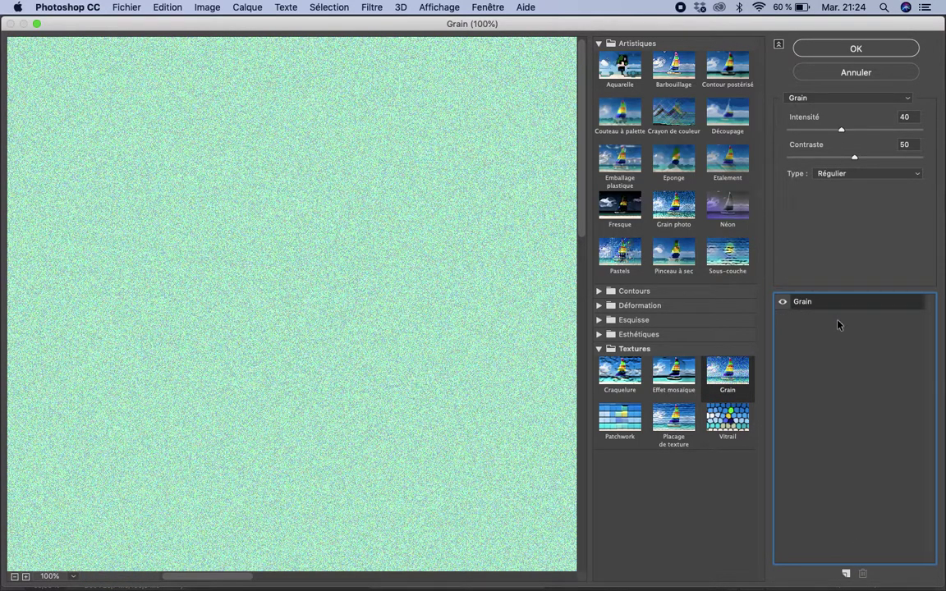
# Set the grain type to Touffu and apply the Filter Gallery to the fond layer
pyautogui.click(821, 98)
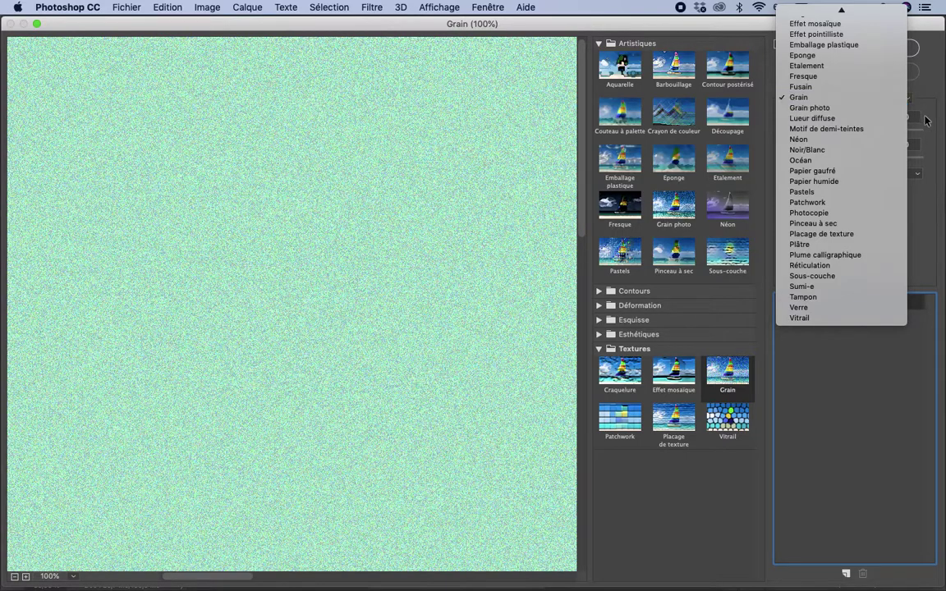
pyautogui.click(821, 98)
pyautogui.click(837, 174)
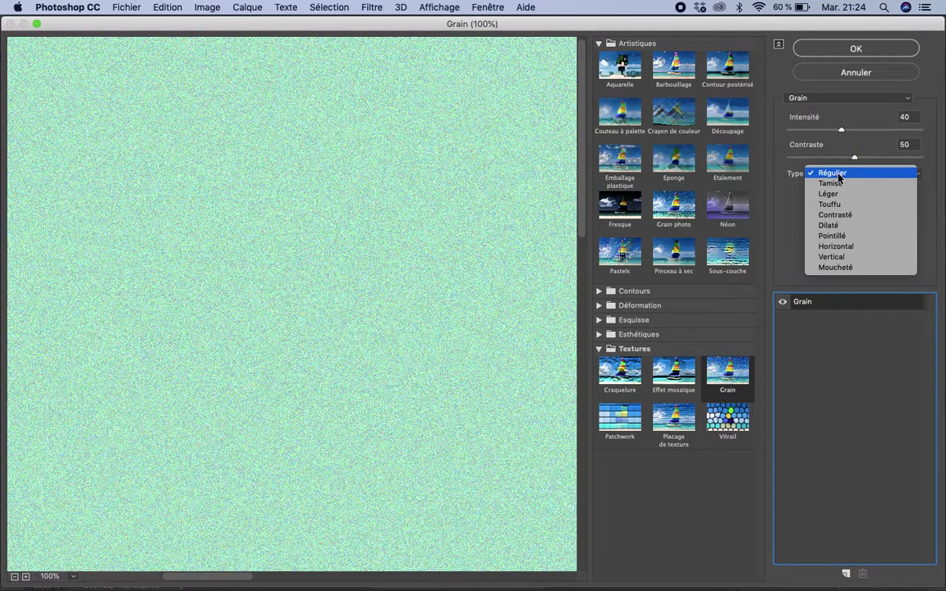
pyautogui.click(849, 205)
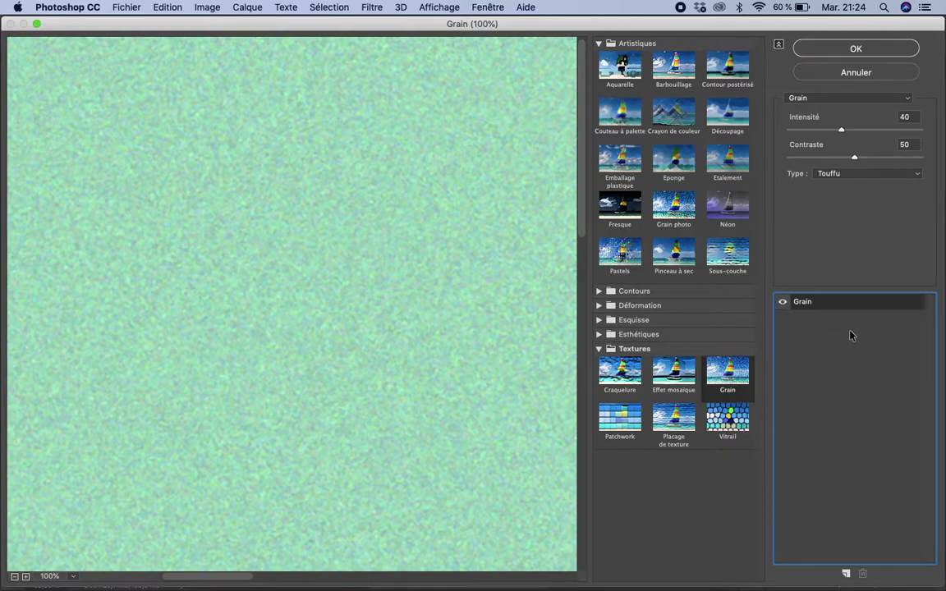
pyautogui.click(836, 51)
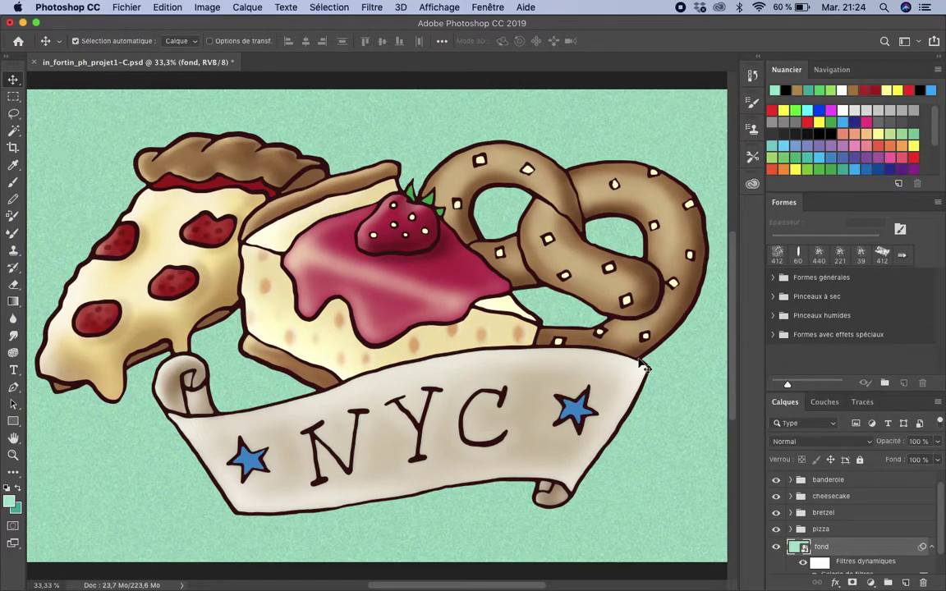
# Create a new layer directly above the fond layer and name it traitement
pyautogui.press('super+minus')
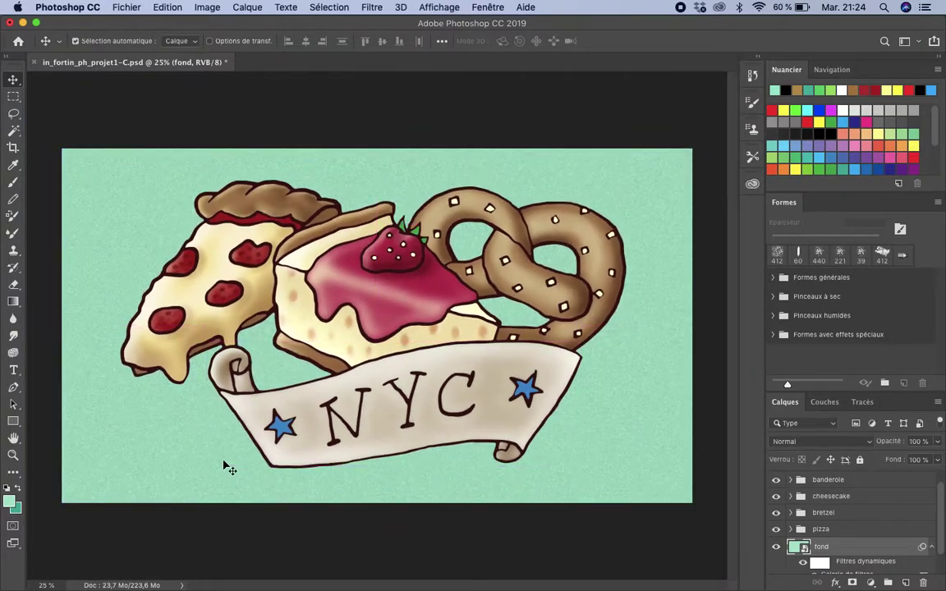
pyautogui.click(907, 582)
pyautogui.doubleClick(827, 546)
pyautogui.write('traitement')
pyautogui.press('Return')
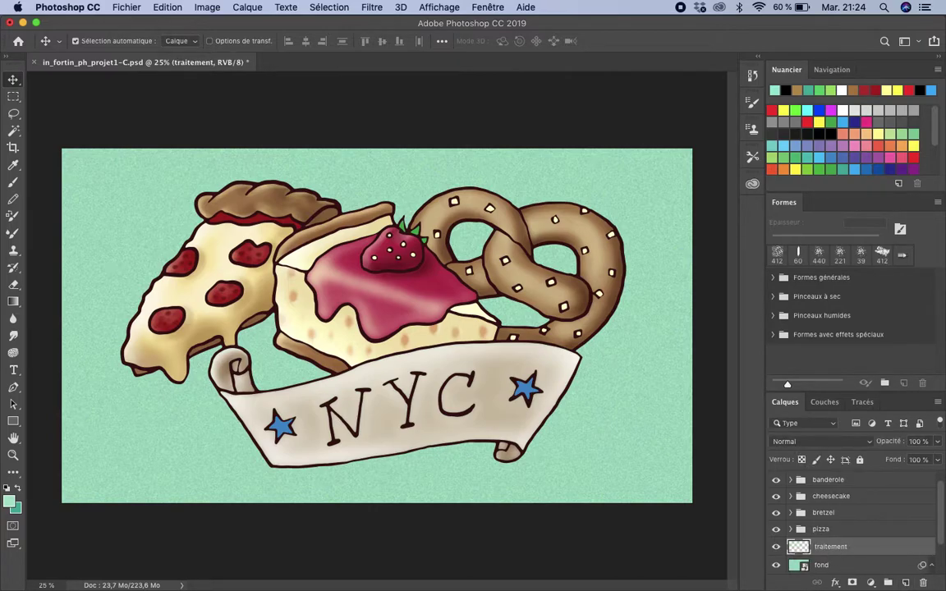
# Group the traitement and fond layers together and name the group fond
pyautogui.keyDown('shift'); pyautogui.click(802, 567); pyautogui.keyUp('shift')
pyautogui.moveTo(802, 567); pyautogui.dragTo(889, 583)
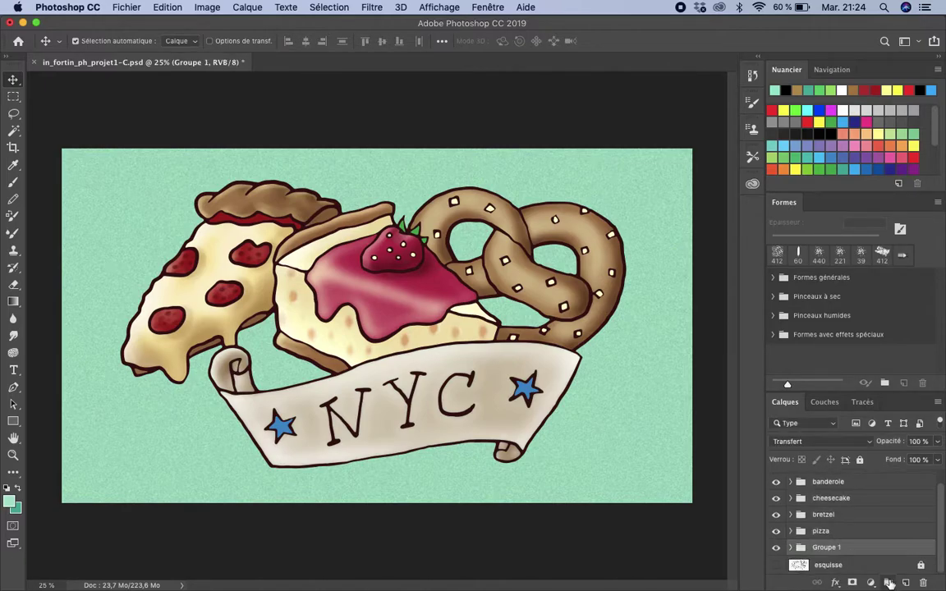
pyautogui.doubleClick(824, 548)
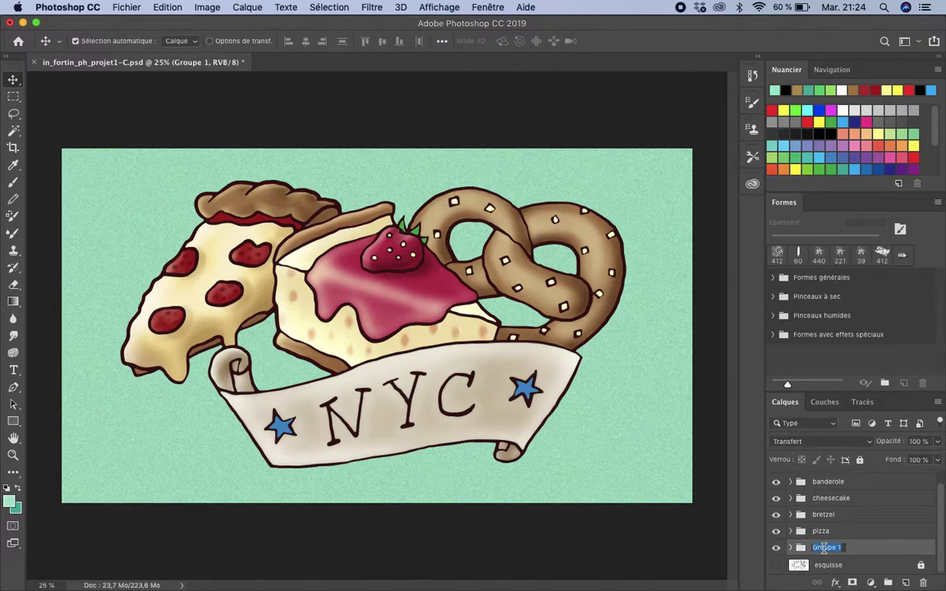
pyautogui.write('fond')
pyautogui.press('Return')
# Expand the fond group and set the traitement layer's blending mode to Produit
pyautogui.click(790, 547)
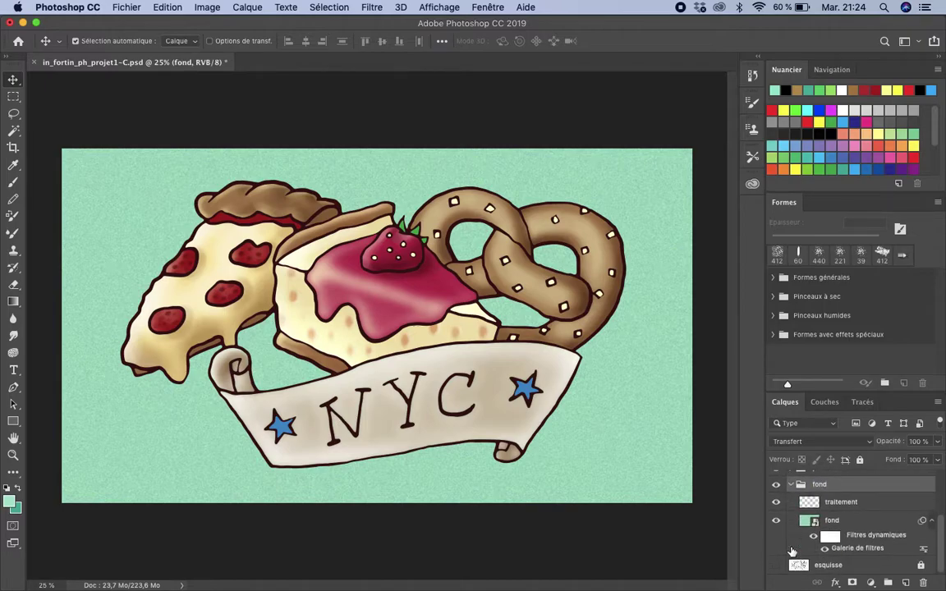
pyautogui.click(808, 521)
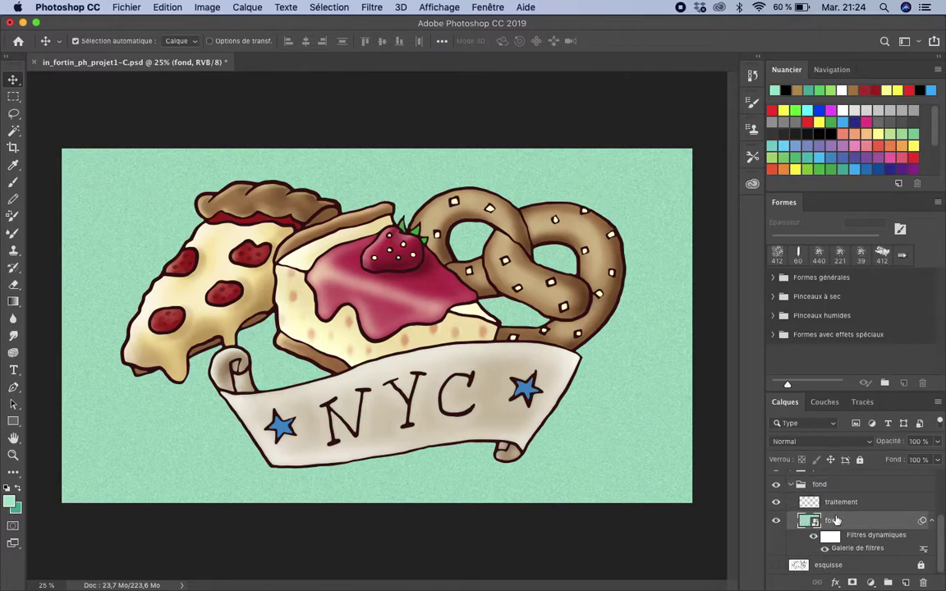
pyautogui.click(815, 503)
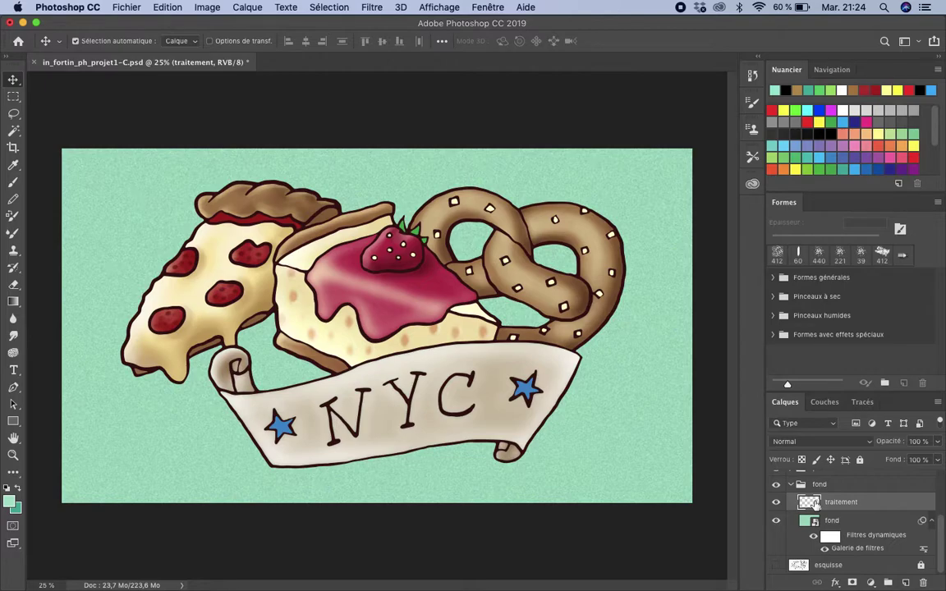
pyautogui.click(846, 444)
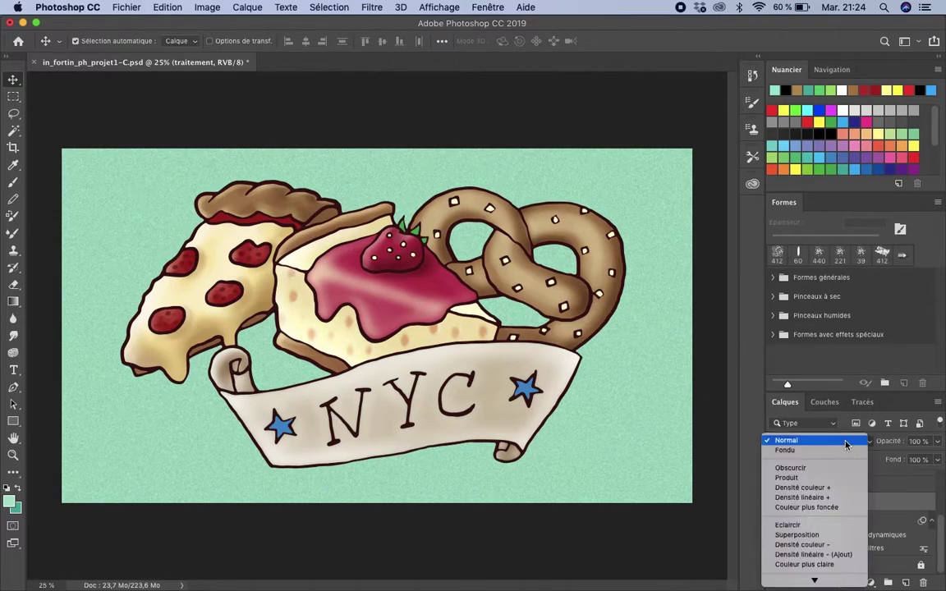
pyautogui.click(829, 481)
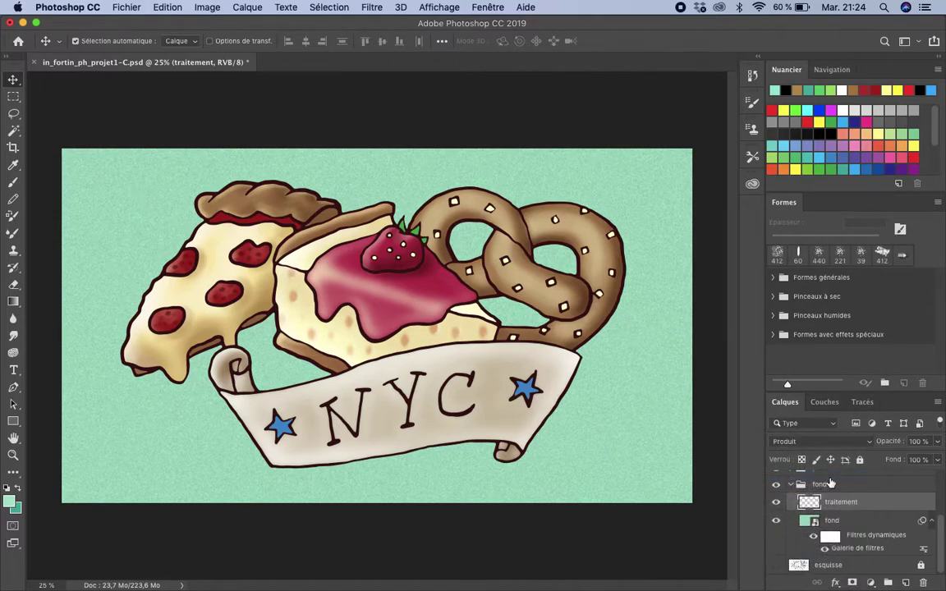
# Activate the Brush tool with the darker teal green from the recent swatches as its color
pyautogui.click(14, 185)
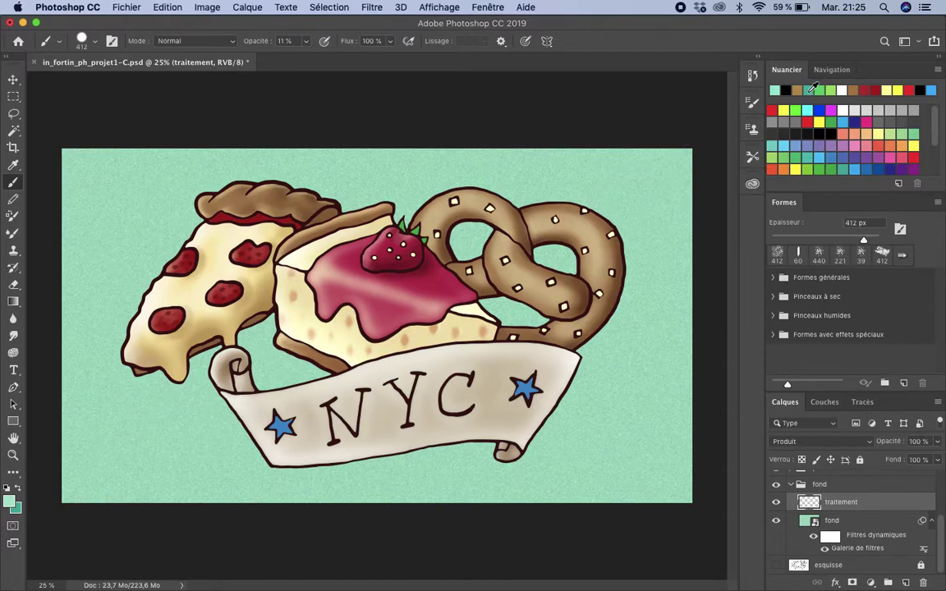
pyautogui.click(809, 91)
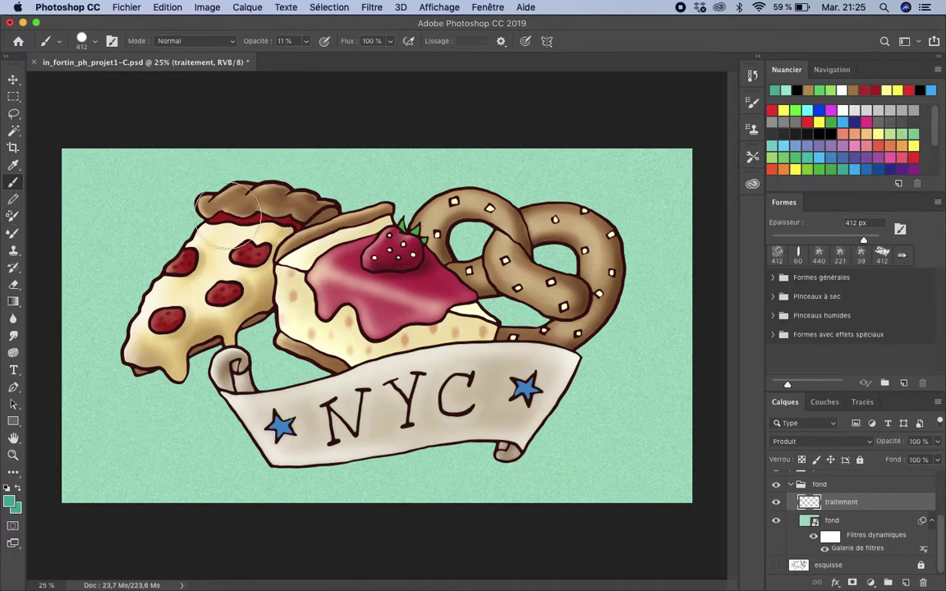
# Look through the general, dry, wet and special effects brush groups in the brush presets
pyautogui.click(96, 45)
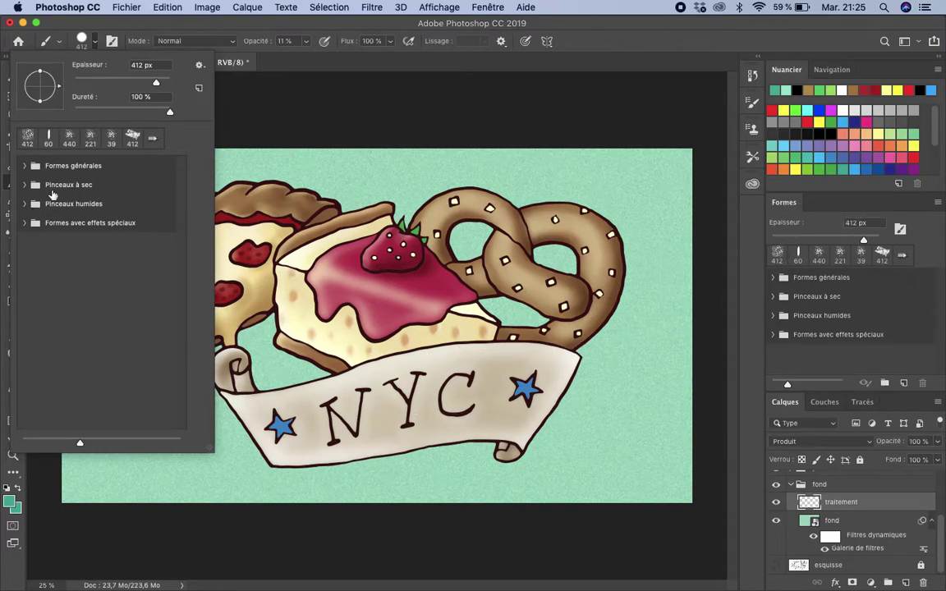
pyautogui.click(25, 165)
pyautogui.click(25, 166)
pyautogui.click(25, 185)
pyautogui.click(25, 185)
pyautogui.click(24, 203)
pyautogui.click(24, 204)
pyautogui.click(26, 223)
pyautogui.click(26, 223)
# Load the legacy brushes (Formes héritées) into the brush presets and expand their group
pyautogui.click(202, 68)
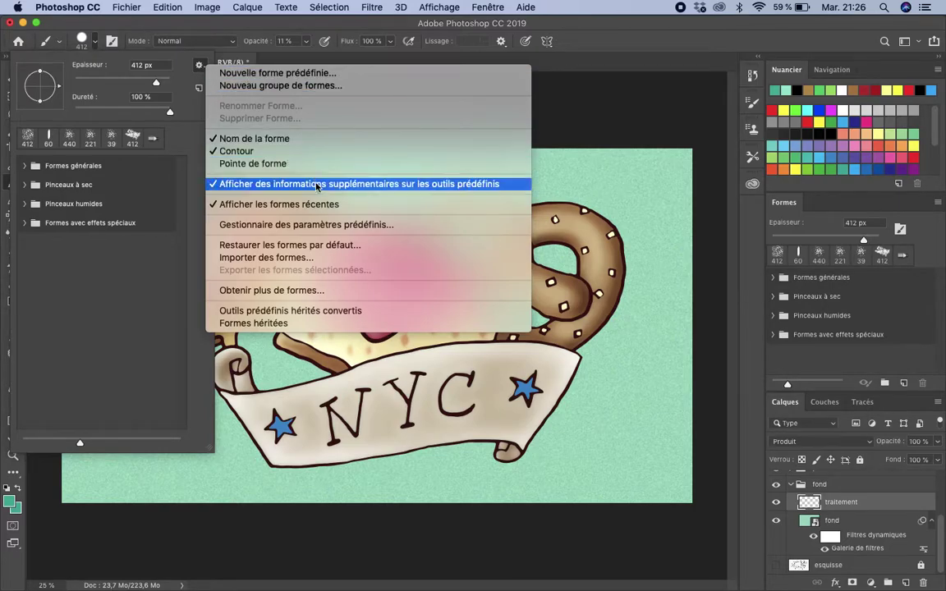
pyautogui.click(329, 325)
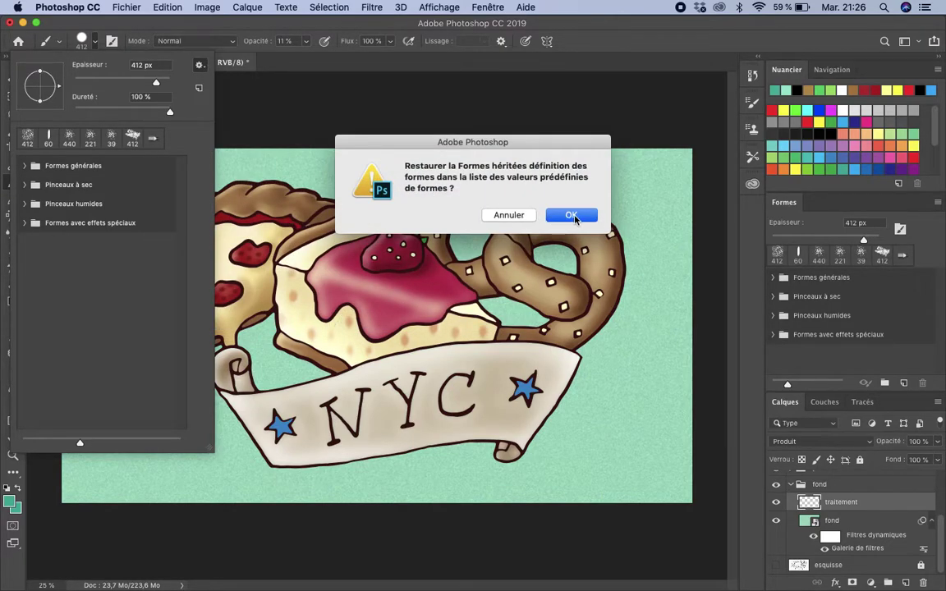
pyautogui.click(572, 215)
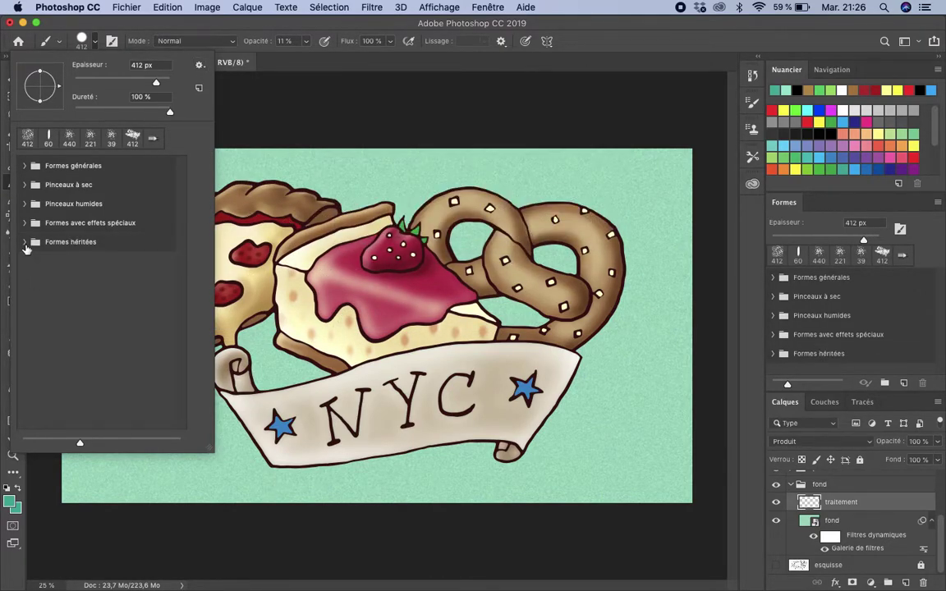
pyautogui.click(25, 243)
# Look through the legacy brush subgroups, such as Formes d'outil naturelles and Pinceaux humides, for a textured brush
pyautogui.moveTo(182, 225)
pyautogui.mouseDown()
pyautogui.moveTo(172, 301)
pyautogui.moveTo(177, 263)
pyautogui.mouseUp()
pyautogui.click(38, 260)
pyautogui.click(37, 261)
pyautogui.scroll(-3, 179, 220)
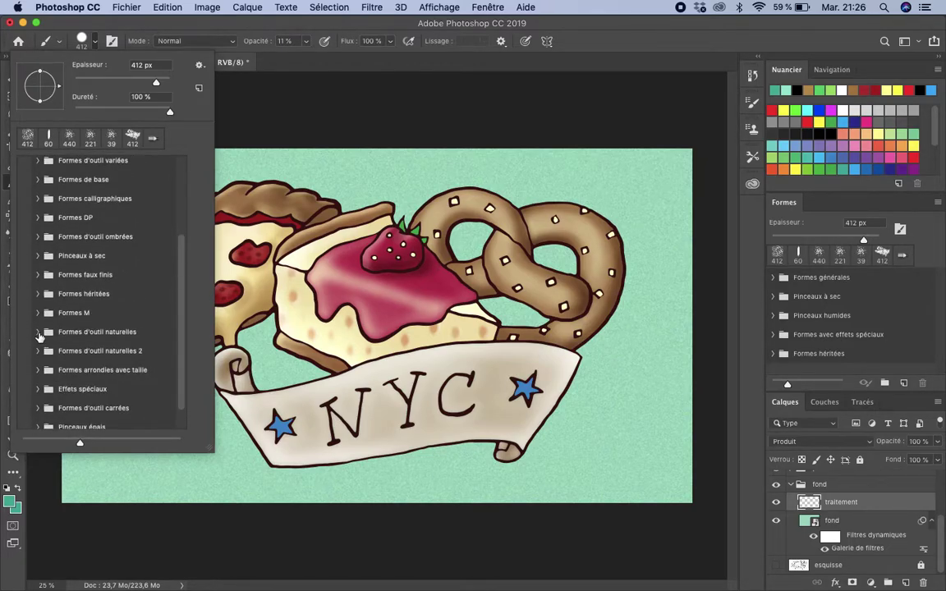
pyautogui.click(38, 332)
pyautogui.click(37, 332)
pyautogui.moveTo(181, 260)
pyautogui.mouseDown()
pyautogui.moveTo(181, 283)
pyautogui.moveTo(182, 171)
pyautogui.moveTo(173, 286)
pyautogui.mouseUp()
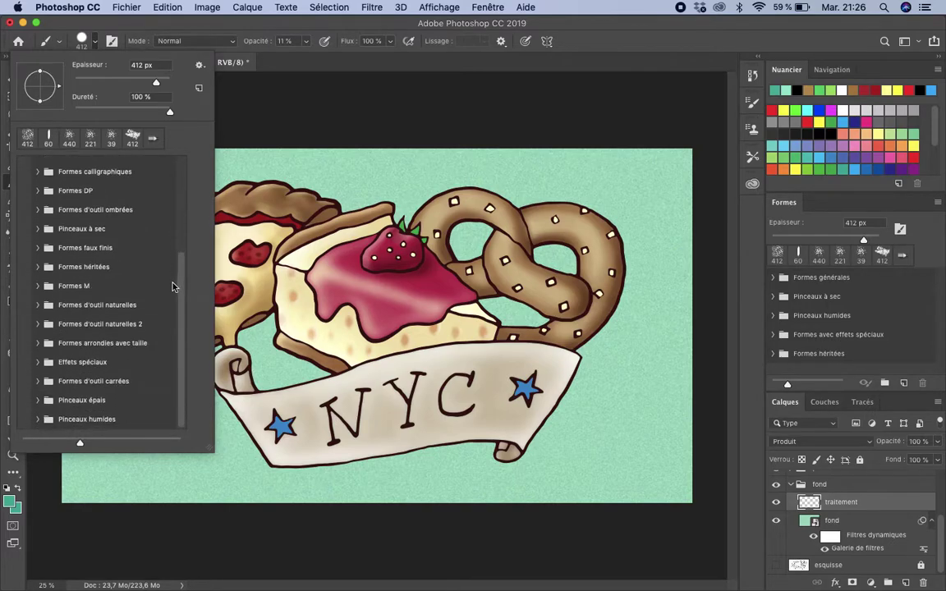
pyautogui.click(39, 422)
pyautogui.moveTo(181, 221)
pyautogui.mouseDown()
pyautogui.moveTo(188, 423)
pyautogui.moveTo(185, 239)
pyautogui.mouseUp()
pyautogui.click(38, 304)
pyautogui.scroll(2, 160, 328)
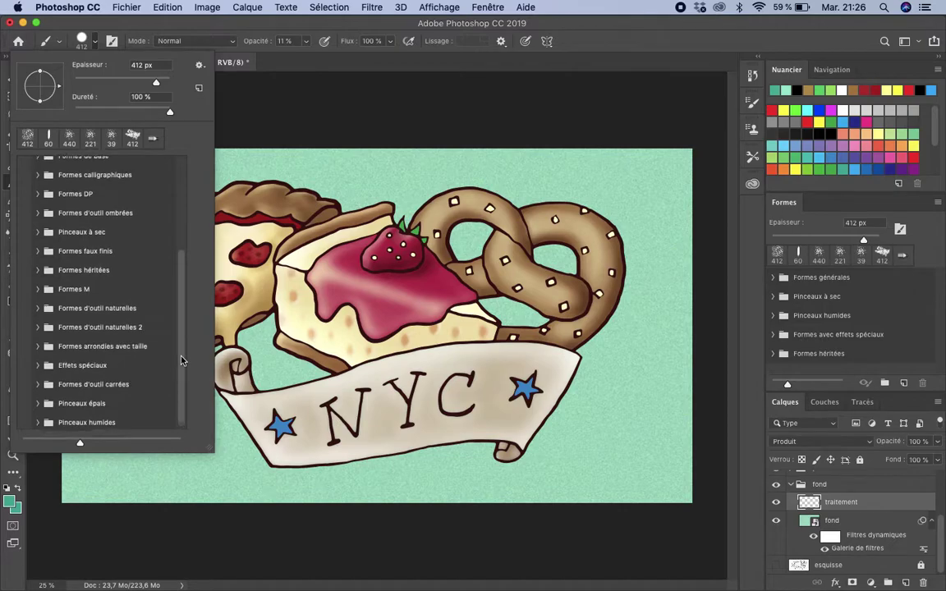
# Choose the Pastel à pointe moyenne brush from the legacy Pinceaux à sec group and set its size to 303 px
pyautogui.click(41, 253)
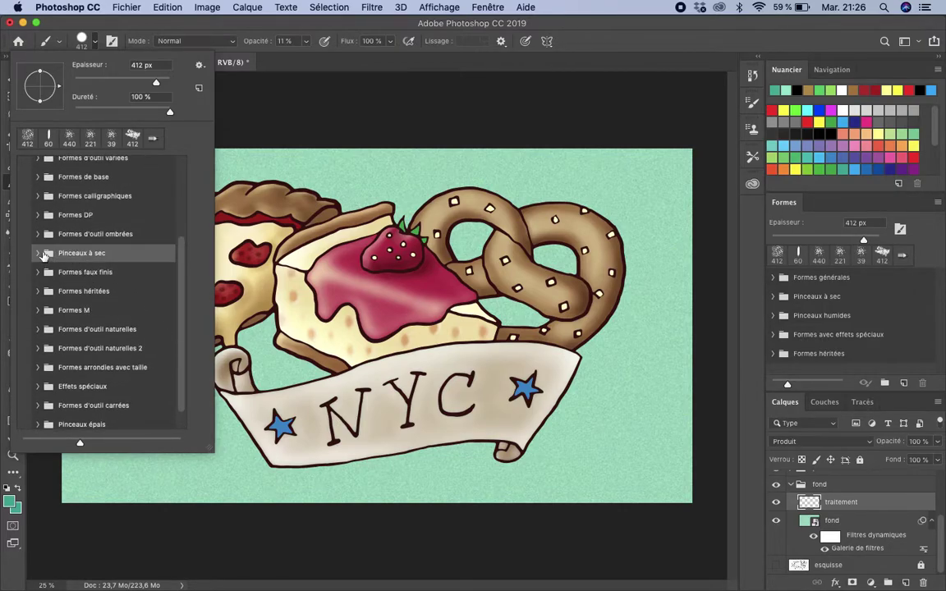
pyautogui.moveTo(180, 235); pyautogui.dragTo(194, 404)
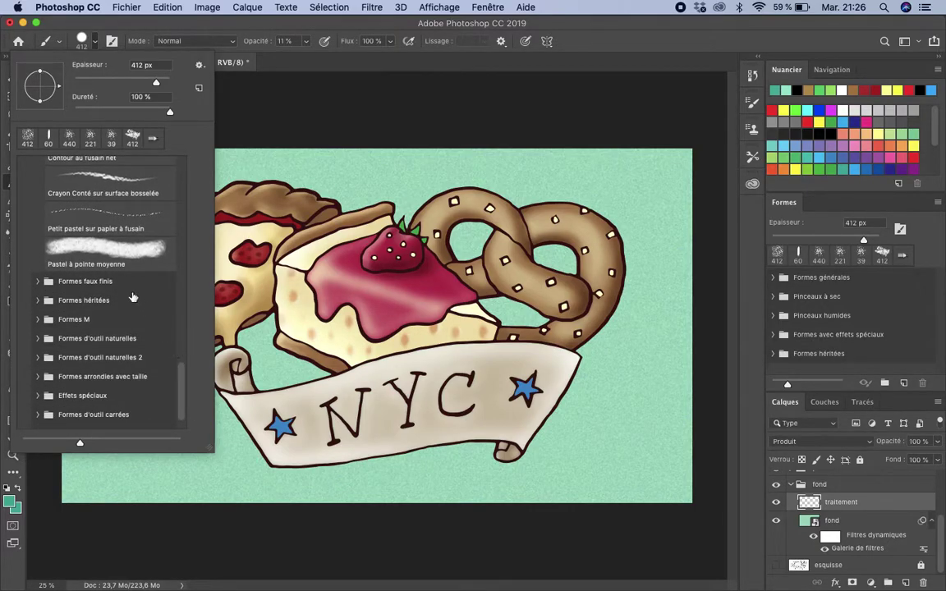
pyautogui.click(99, 254)
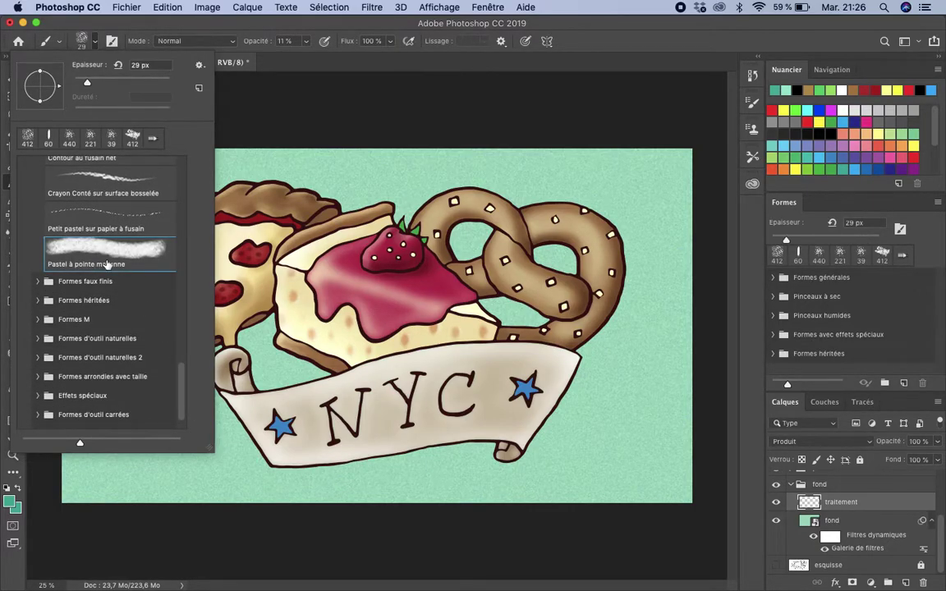
pyautogui.moveTo(135, 82); pyautogui.dragTo(154, 84)
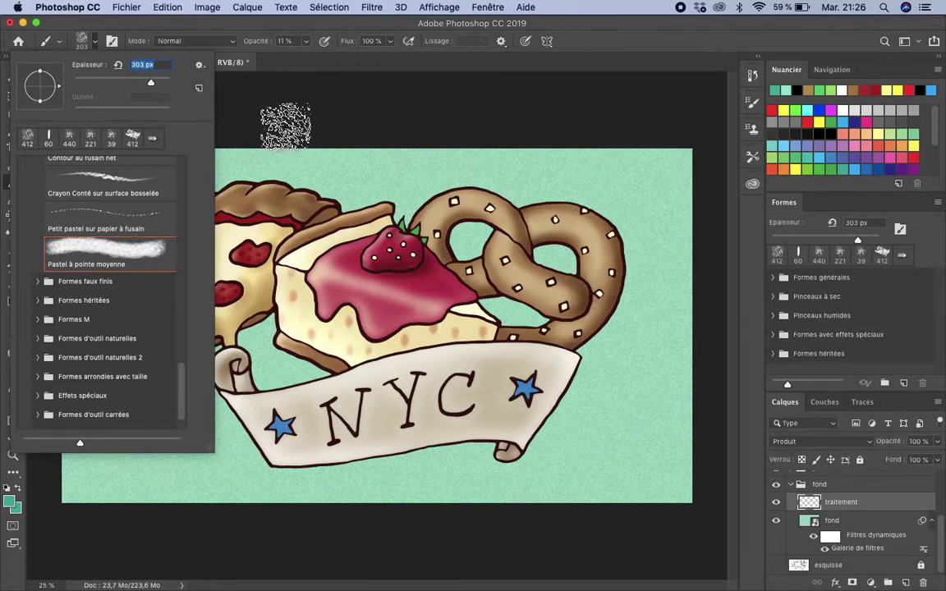
# Paint teal pastel shading along all edges and corners of the background on the traitement layer at 11% brush opacity
pyautogui.click(306, 41)
pyautogui.click(305, 43)
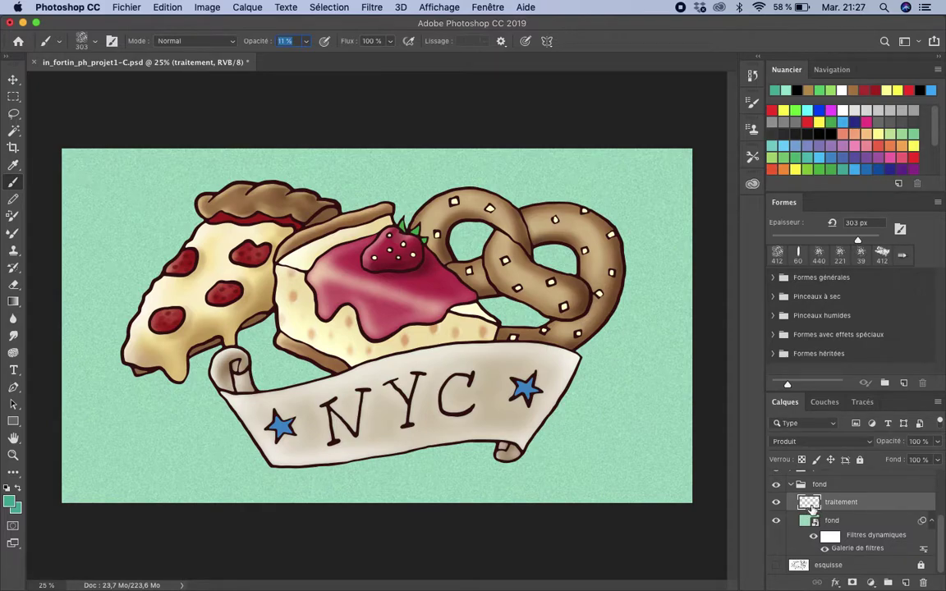
pyautogui.moveTo(93, 464); pyautogui.dragTo(86, 487)
pyautogui.moveTo(167, 492)
pyautogui.mouseDown()
pyautogui.moveTo(86, 440)
pyautogui.moveTo(67, 500)
pyautogui.moveTo(183, 467)
pyautogui.moveTo(82, 438)
pyautogui.moveTo(73, 413)
pyautogui.moveTo(98, 394)
pyautogui.moveTo(85, 418)
pyautogui.moveTo(198, 454)
pyautogui.moveTo(163, 500)
pyautogui.moveTo(69, 501)
pyautogui.moveTo(96, 471)
pyautogui.moveTo(45, 460)
pyautogui.moveTo(83, 452)
pyautogui.moveTo(119, 486)
pyautogui.moveTo(161, 408)
pyautogui.moveTo(64, 384)
pyautogui.mouseUp()
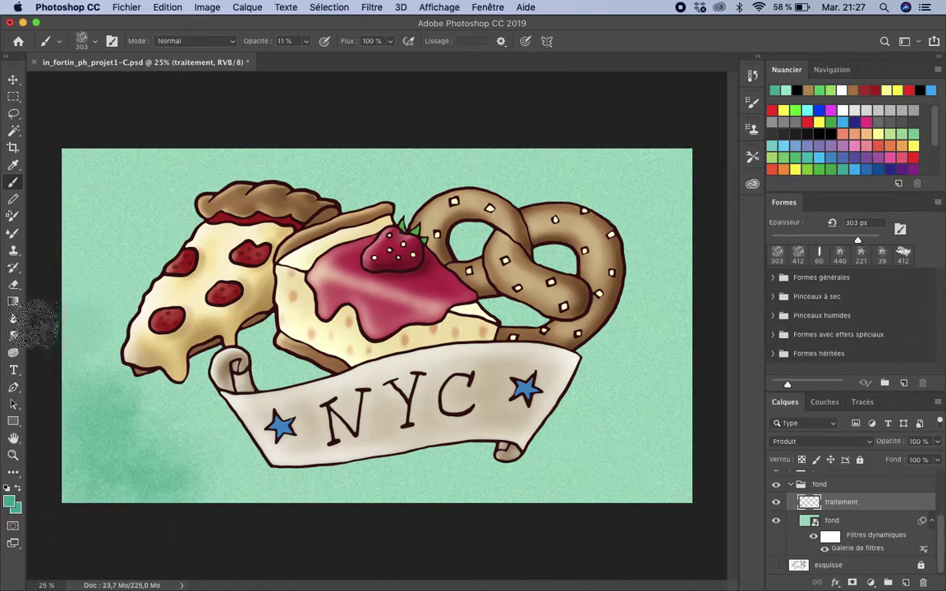
pyautogui.moveTo(110, 243)
pyautogui.mouseDown()
pyautogui.moveTo(154, 208)
pyautogui.moveTo(123, 188)
pyautogui.moveTo(59, 199)
pyautogui.moveTo(96, 169)
pyautogui.moveTo(58, 163)
pyautogui.moveTo(61, 154)
pyautogui.moveTo(172, 140)
pyautogui.moveTo(176, 146)
pyautogui.moveTo(146, 164)
pyautogui.moveTo(98, 285)
pyautogui.mouseUp()
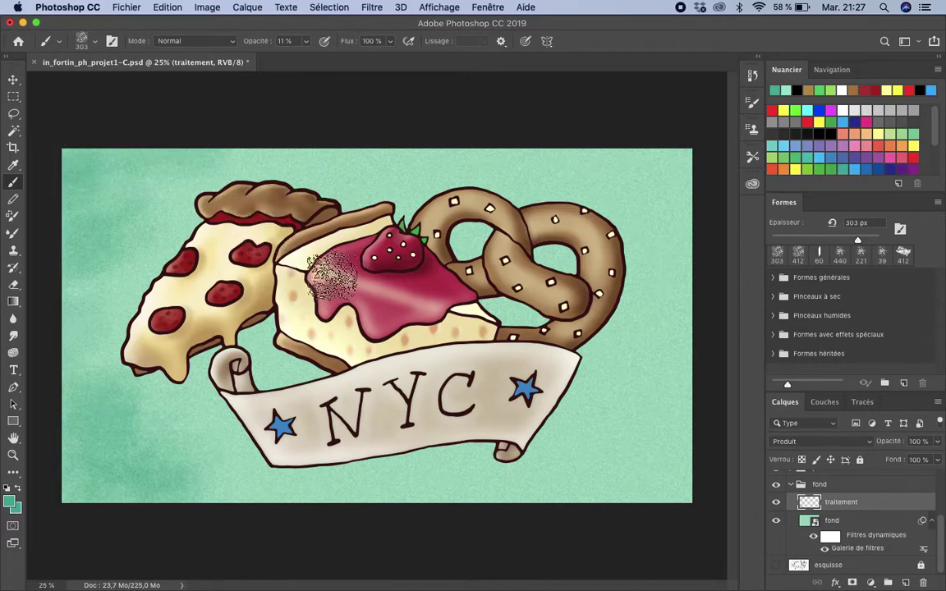
pyautogui.moveTo(613, 499)
pyautogui.mouseDown()
pyautogui.moveTo(685, 493)
pyautogui.moveTo(688, 443)
pyautogui.moveTo(676, 484)
pyautogui.moveTo(651, 500)
pyautogui.moveTo(684, 503)
pyautogui.moveTo(703, 466)
pyautogui.moveTo(693, 468)
pyautogui.moveTo(676, 433)
pyautogui.moveTo(642, 475)
pyautogui.moveTo(583, 491)
pyautogui.moveTo(590, 499)
pyautogui.moveTo(542, 505)
pyautogui.moveTo(667, 442)
pyautogui.moveTo(698, 379)
pyautogui.moveTo(692, 393)
pyautogui.moveTo(560, 473)
pyautogui.moveTo(568, 481)
pyautogui.moveTo(447, 498)
pyautogui.moveTo(484, 498)
pyautogui.moveTo(443, 508)
pyautogui.moveTo(424, 503)
pyautogui.moveTo(540, 490)
pyautogui.moveTo(639, 459)
pyautogui.moveTo(655, 428)
pyautogui.moveTo(625, 407)
pyautogui.moveTo(688, 354)
pyautogui.moveTo(689, 332)
pyautogui.moveTo(663, 316)
pyautogui.moveTo(695, 252)
pyautogui.moveTo(672, 186)
pyautogui.mouseUp()
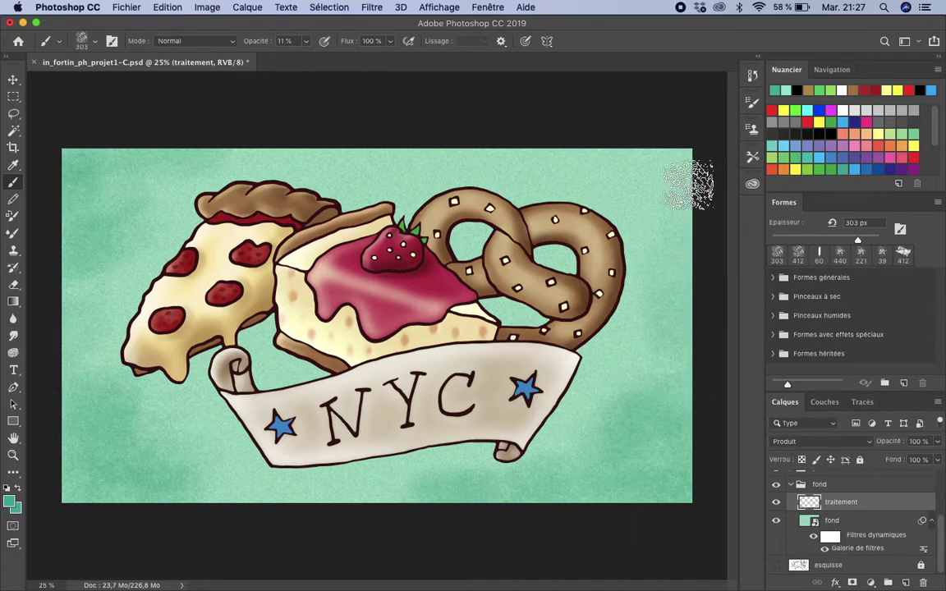
pyautogui.moveTo(408, 503)
pyautogui.mouseDown()
pyautogui.moveTo(317, 517)
pyautogui.moveTo(391, 506)
pyautogui.moveTo(282, 517)
pyautogui.moveTo(204, 507)
pyautogui.mouseUp()
pyautogui.moveTo(532, 144)
pyautogui.mouseDown()
pyautogui.moveTo(272, 152)
pyautogui.moveTo(233, 142)
pyautogui.moveTo(300, 137)
pyautogui.moveTo(388, 160)
pyautogui.moveTo(460, 123)
pyautogui.moveTo(443, 131)
pyautogui.moveTo(625, 150)
pyautogui.moveTo(671, 185)
pyautogui.moveTo(714, 192)
pyautogui.moveTo(679, 228)
pyautogui.moveTo(718, 147)
pyautogui.moveTo(602, 137)
pyautogui.moveTo(657, 295)
pyautogui.moveTo(611, 312)
pyautogui.moveTo(640, 263)
pyautogui.moveTo(525, 267)
pyautogui.moveTo(57, 327)
pyautogui.moveTo(123, 349)
pyautogui.moveTo(136, 411)
pyautogui.moveTo(66, 478)
pyautogui.moveTo(127, 538)
pyautogui.moveTo(190, 490)
pyautogui.moveTo(344, 474)
pyautogui.moveTo(393, 490)
pyautogui.moveTo(671, 407)
pyautogui.moveTo(211, 317)
pyautogui.moveTo(104, 170)
pyautogui.moveTo(41, 150)
pyautogui.moveTo(123, 125)
pyautogui.moveTo(168, 127)
pyautogui.moveTo(122, 177)
pyautogui.moveTo(96, 144)
pyautogui.moveTo(64, 159)
pyautogui.moveTo(70, 218)
pyautogui.moveTo(115, 341)
pyautogui.moveTo(85, 481)
pyautogui.moveTo(99, 490)
pyautogui.moveTo(56, 452)
pyautogui.moveTo(82, 396)
pyautogui.moveTo(80, 342)
pyautogui.moveTo(106, 363)
pyautogui.moveTo(139, 496)
pyautogui.moveTo(686, 496)
pyautogui.moveTo(575, 420)
pyautogui.moveTo(567, 443)
pyautogui.moveTo(649, 320)
pyautogui.moveTo(670, 156)
pyautogui.moveTo(657, 90)
pyautogui.moveTo(673, 201)
pyautogui.moveTo(638, 160)
pyautogui.moveTo(658, 174)
pyautogui.moveTo(84, 190)
pyautogui.moveTo(79, 176)
pyautogui.mouseUp()
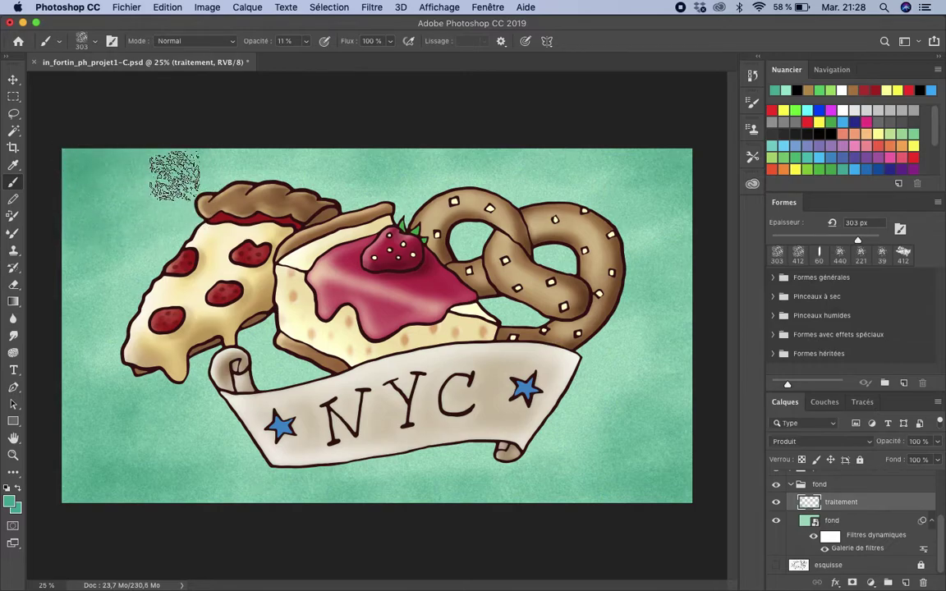
# Set the brush opacity to 27%, paint darker shading around the food and banner, and compare with the traitement layer hidden
pyautogui.click(306, 41)
pyautogui.moveTo(311, 60)
pyautogui.mouseDown()
pyautogui.moveTo(317, 55)
pyautogui.moveTo(328, 131)
pyautogui.moveTo(316, 60)
pyautogui.mouseUp()
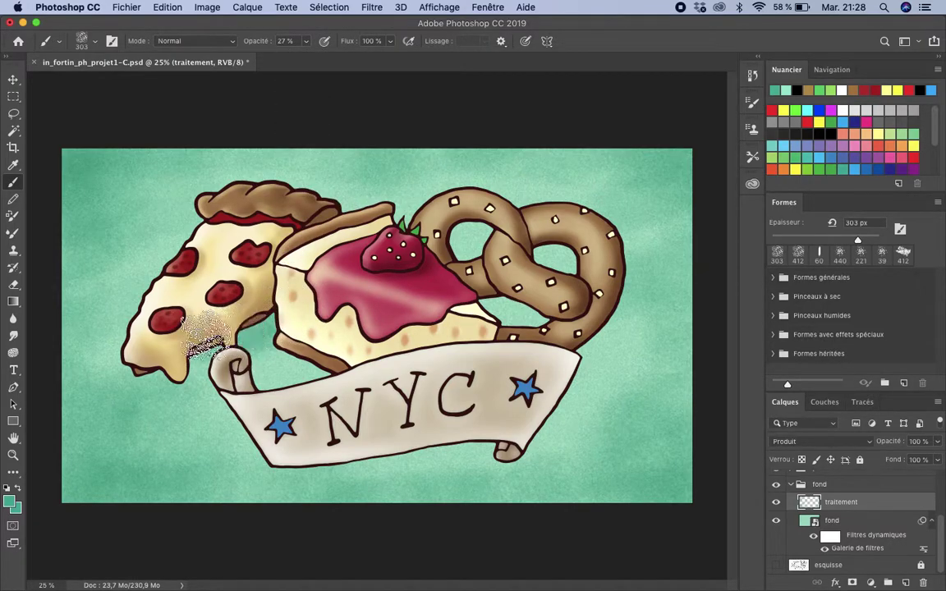
pyautogui.moveTo(189, 351)
pyautogui.mouseDown()
pyautogui.moveTo(151, 361)
pyautogui.moveTo(201, 361)
pyautogui.moveTo(238, 341)
pyautogui.moveTo(308, 346)
pyautogui.moveTo(283, 357)
pyautogui.moveTo(365, 360)
pyautogui.moveTo(505, 335)
pyautogui.moveTo(502, 308)
pyautogui.moveTo(475, 300)
pyautogui.moveTo(554, 328)
pyautogui.moveTo(513, 335)
pyautogui.moveTo(585, 354)
pyautogui.moveTo(563, 359)
pyautogui.moveTo(607, 353)
pyautogui.moveTo(617, 325)
pyautogui.moveTo(554, 378)
pyautogui.moveTo(566, 391)
pyautogui.moveTo(521, 402)
pyautogui.moveTo(641, 366)
pyautogui.moveTo(561, 364)
pyautogui.moveTo(588, 382)
pyautogui.moveTo(517, 406)
pyautogui.moveTo(517, 428)
pyautogui.moveTo(500, 435)
pyautogui.moveTo(515, 435)
pyautogui.moveTo(405, 429)
pyautogui.moveTo(479, 423)
pyautogui.moveTo(304, 447)
pyautogui.moveTo(336, 443)
pyautogui.moveTo(266, 441)
pyautogui.moveTo(289, 433)
pyautogui.moveTo(258, 400)
pyautogui.moveTo(251, 411)
pyautogui.moveTo(267, 440)
pyautogui.moveTo(291, 435)
pyautogui.moveTo(258, 447)
pyautogui.moveTo(476, 431)
pyautogui.moveTo(507, 439)
pyautogui.moveTo(333, 422)
pyautogui.moveTo(507, 440)
pyautogui.moveTo(613, 358)
pyautogui.moveTo(265, 312)
pyautogui.moveTo(147, 361)
pyautogui.moveTo(176, 329)
pyautogui.moveTo(123, 369)
pyautogui.moveTo(197, 307)
pyautogui.moveTo(243, 298)
pyautogui.moveTo(342, 331)
pyautogui.moveTo(289, 424)
pyautogui.moveTo(221, 391)
pyautogui.moveTo(225, 404)
pyautogui.moveTo(332, 399)
pyautogui.moveTo(458, 446)
pyautogui.moveTo(450, 445)
pyautogui.moveTo(539, 432)
pyautogui.moveTo(530, 403)
pyautogui.moveTo(591, 371)
pyautogui.moveTo(624, 337)
pyautogui.moveTo(564, 355)
pyautogui.mouseUp()
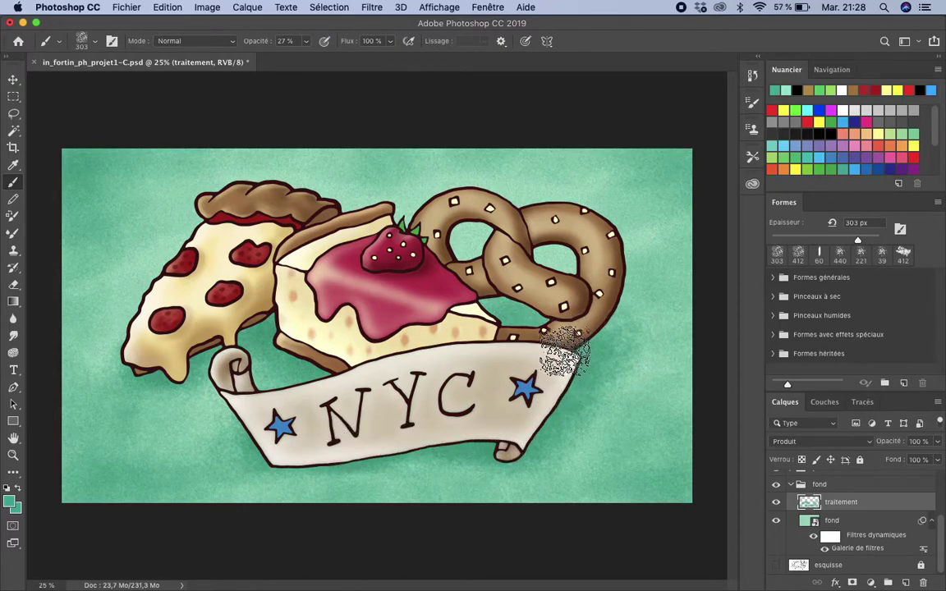
pyautogui.click(776, 504)
pyautogui.click(777, 502)
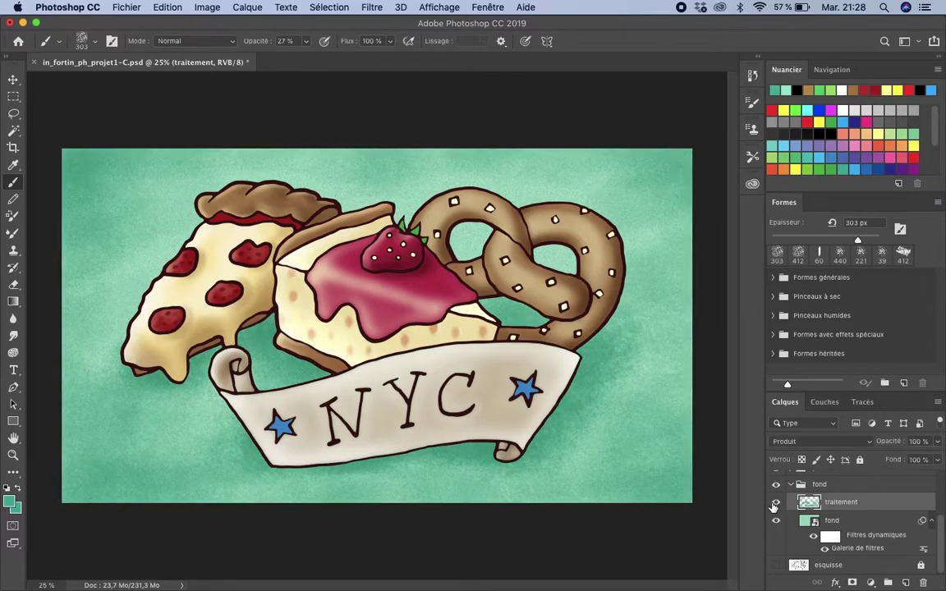
pyautogui.click(281, 436)
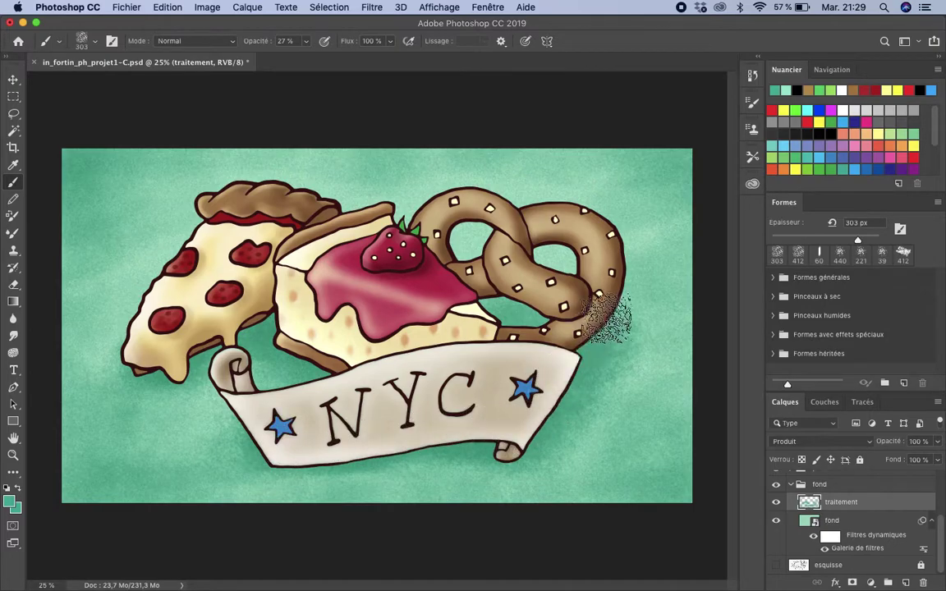
# Preview the other blending modes on the traitement layer, from Densité couleur + through Division, and keep Produit
pyautogui.click(13, 79)
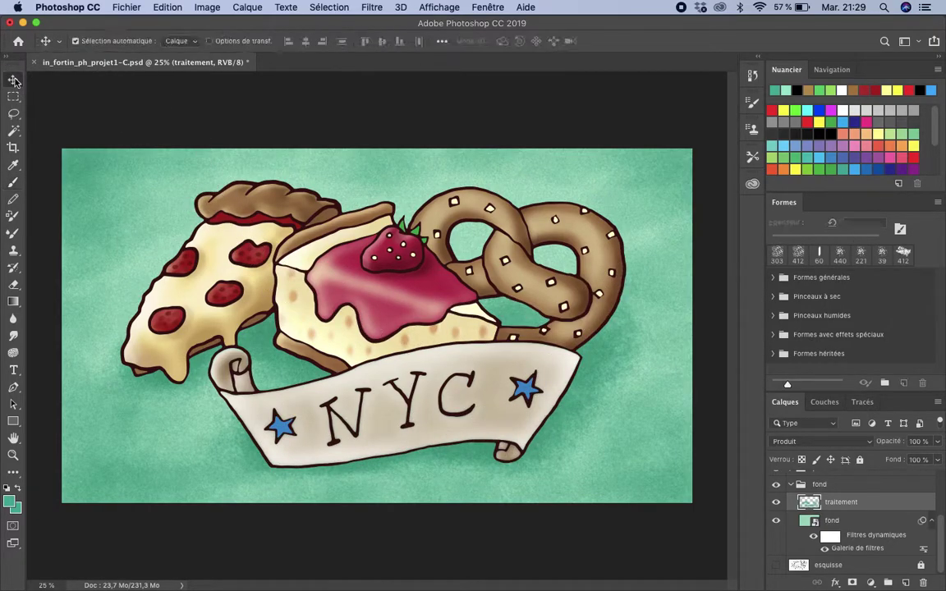
pyautogui.click(778, 442)
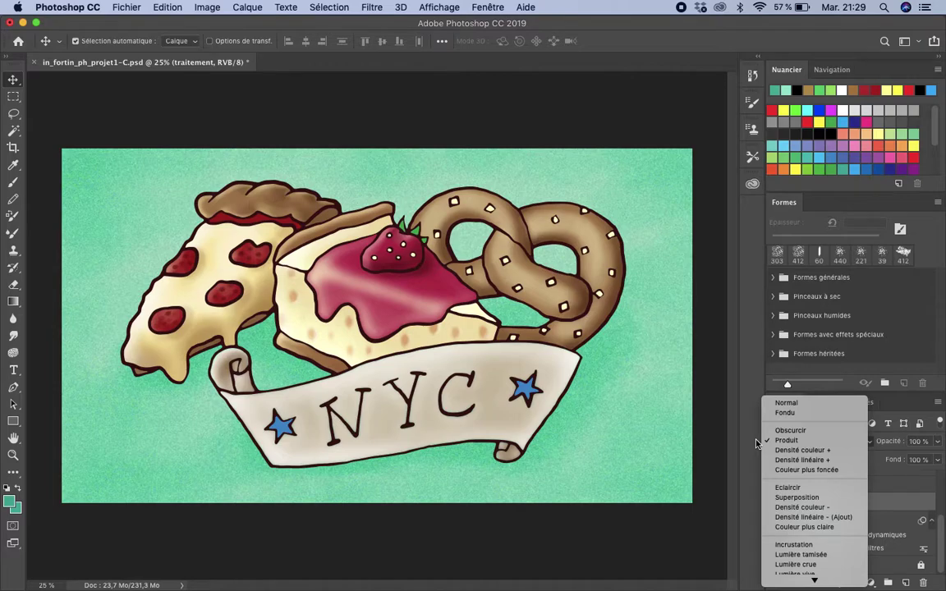
pyautogui.press('Down')
pyautogui.press('Down')
pyautogui.press('Down')
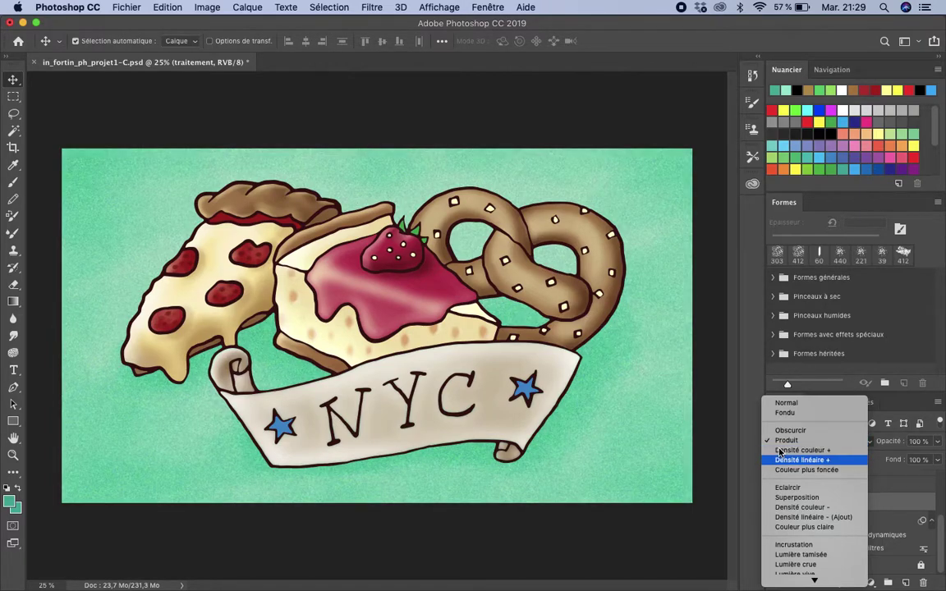
pyautogui.press('Down')
pyautogui.press('Down')
pyautogui.press('Down')
pyautogui.press('Down')
pyautogui.press('Down')
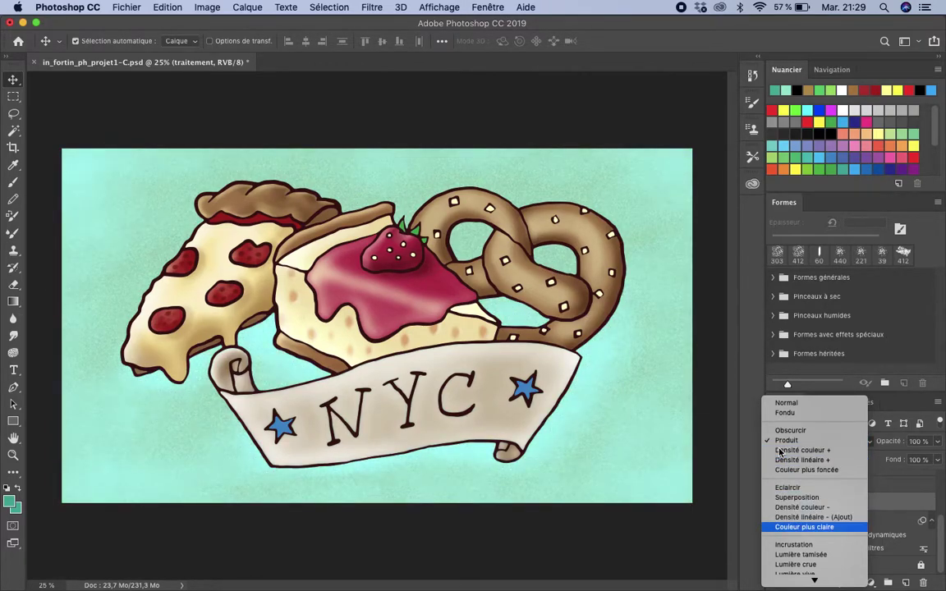
pyautogui.press('Down')
pyautogui.press('Down')
pyautogui.press('Down')
pyautogui.press('Down')
pyautogui.press('Down')
pyautogui.press('Down')
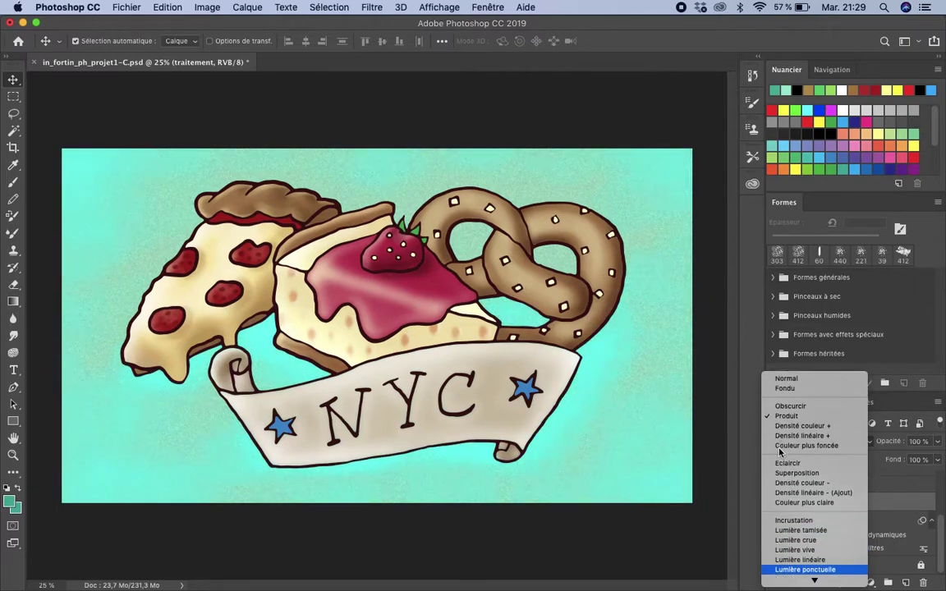
pyautogui.press('Down')
pyautogui.press('Down')
pyautogui.press('Up')
pyautogui.press('Down')
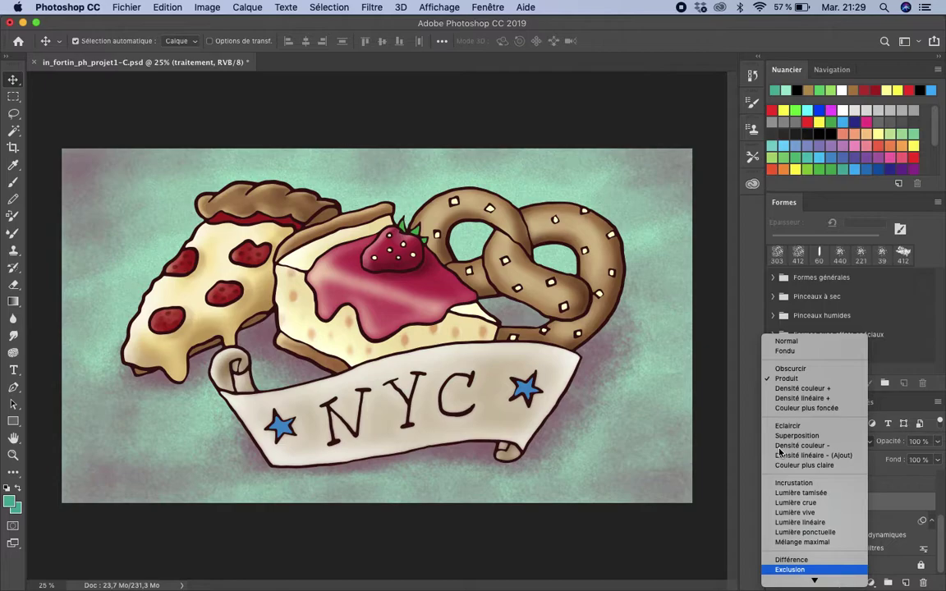
pyautogui.press('Down')
pyautogui.press('Up')
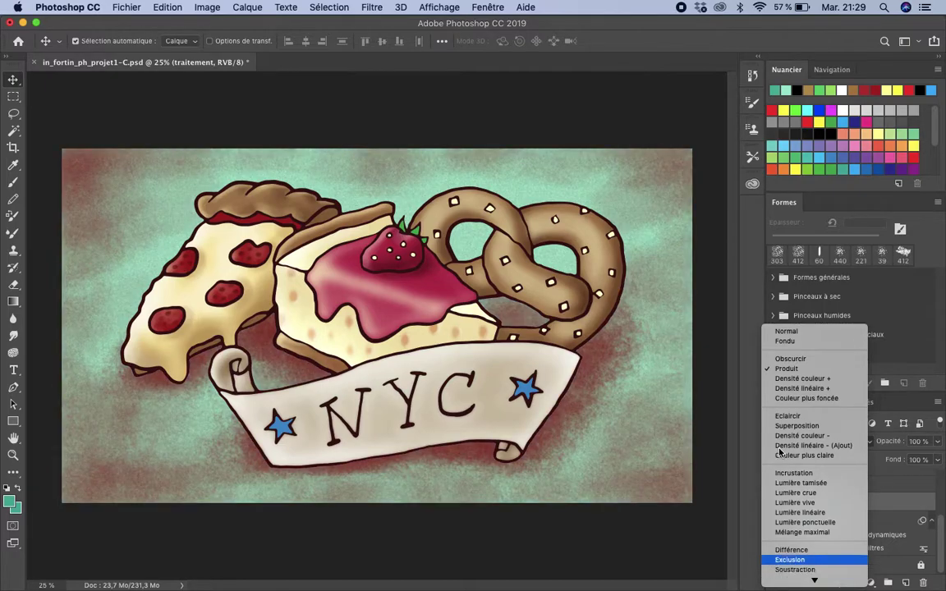
pyautogui.press('Down')
pyautogui.press('Up')
pyautogui.press('Down')
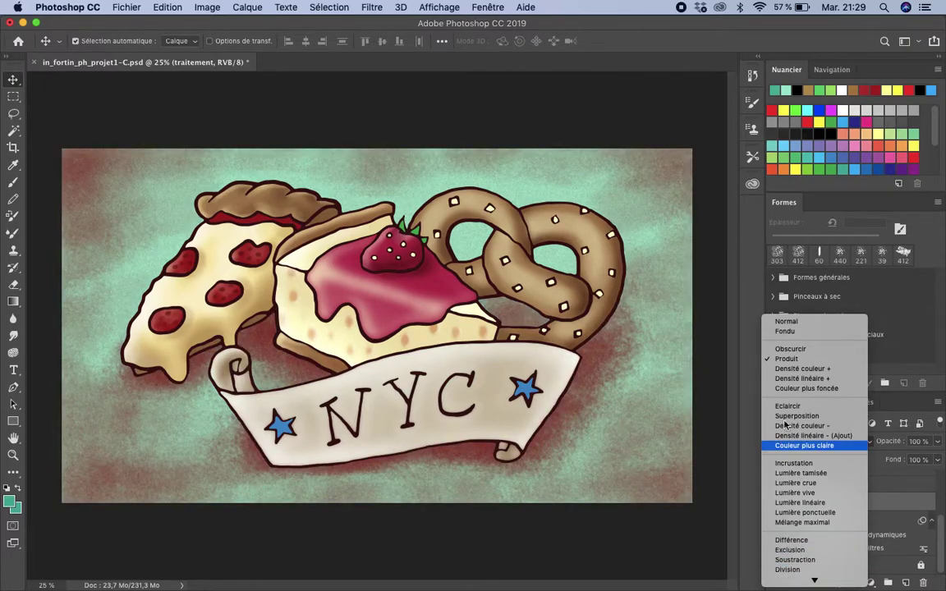
pyautogui.click(797, 359)
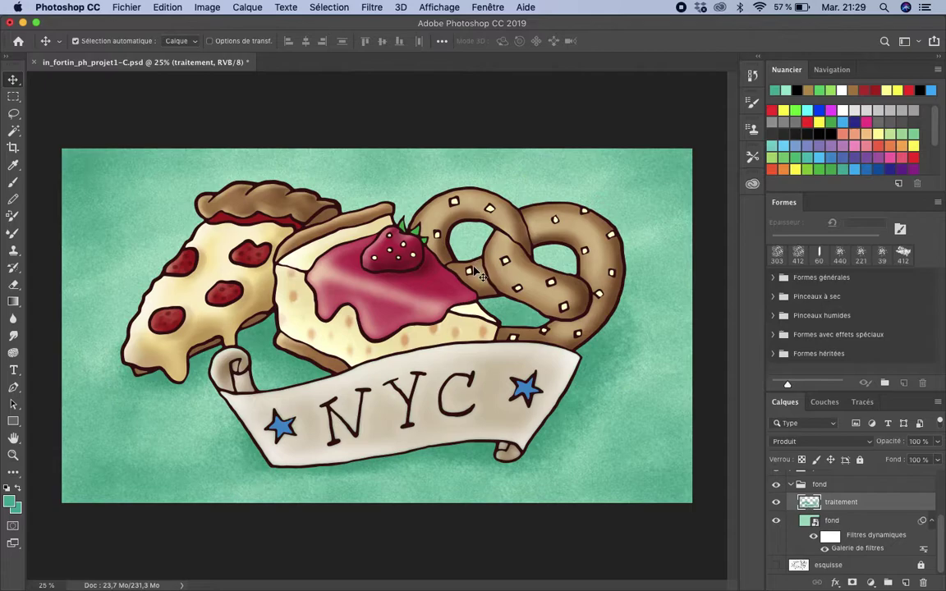
# Collapse the fond group and create a new layer above the ligne contour group
pyautogui.click(790, 484)
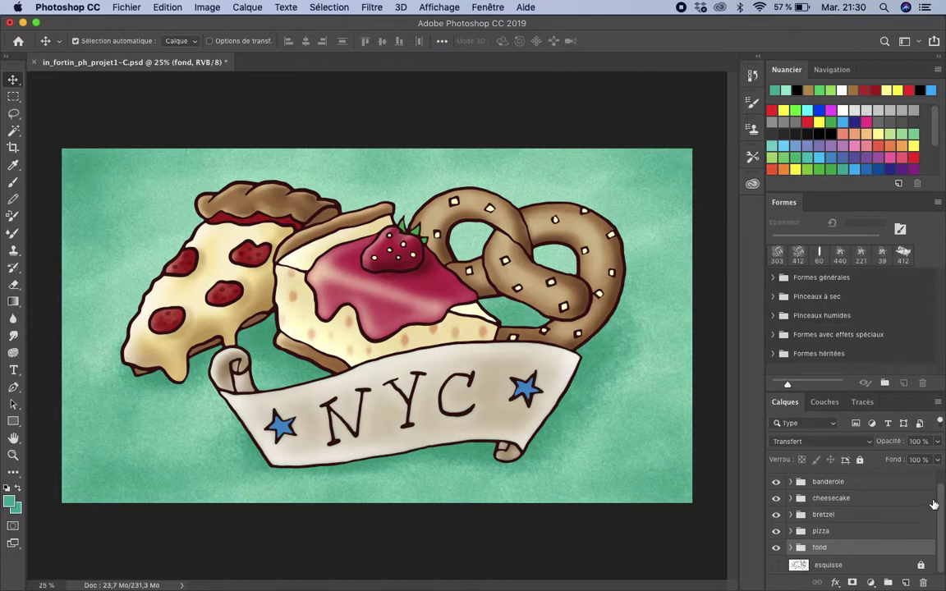
pyautogui.moveTo(941, 496); pyautogui.dragTo(942, 488)
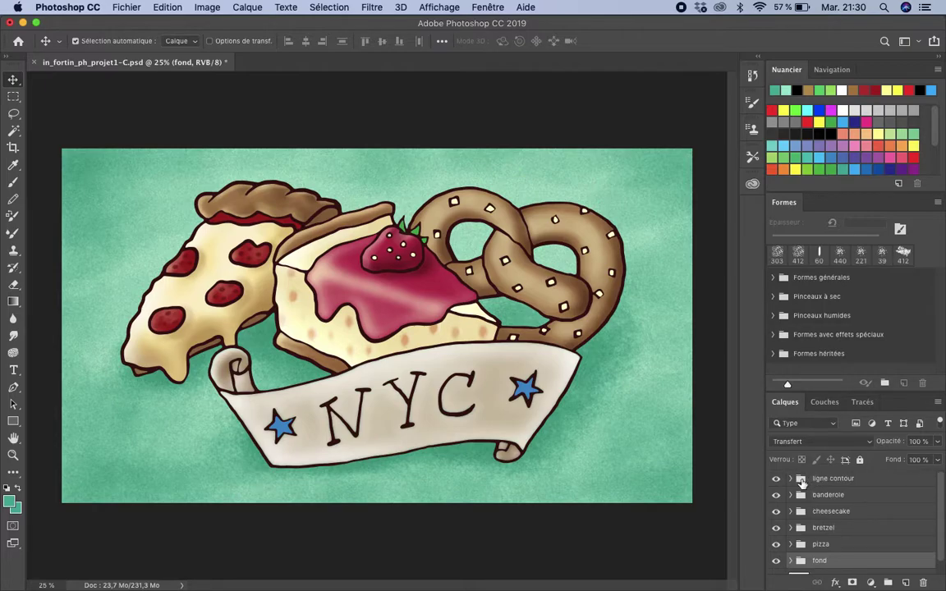
pyautogui.click(803, 482)
pyautogui.click(906, 582)
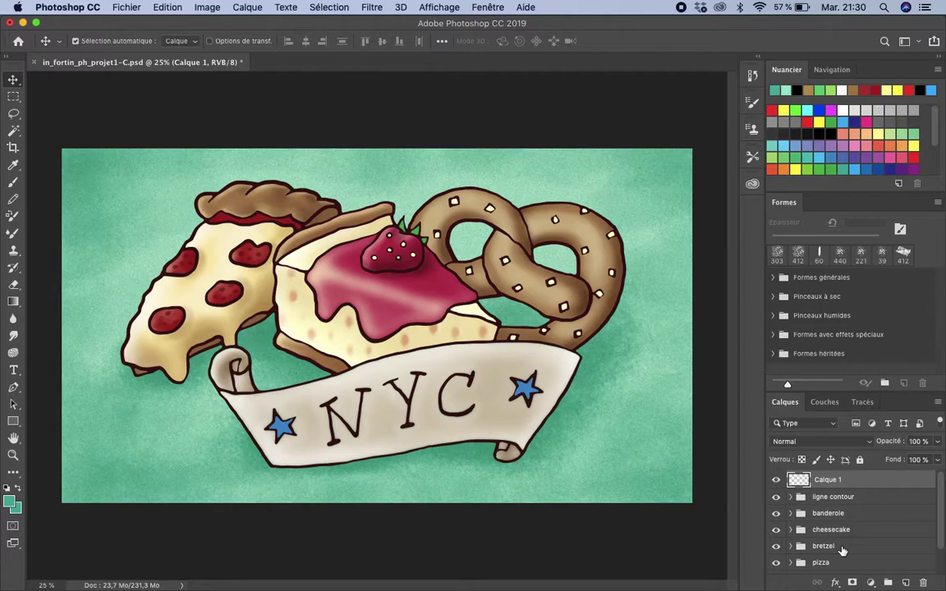
# Fill the new top layer with white and rename it filtre global
pyautogui.click(842, 90)
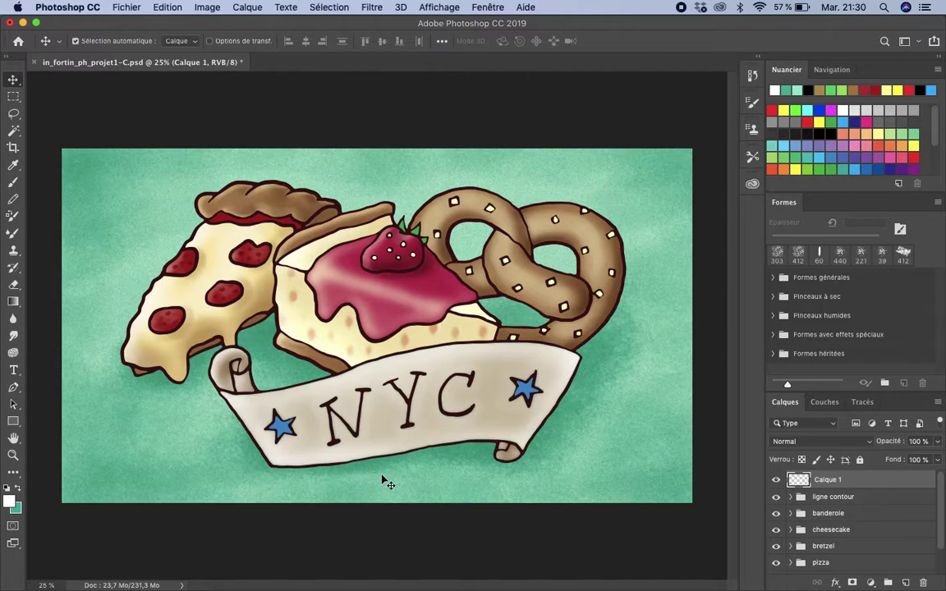
pyautogui.hotkey('alt', 'BackSpace')
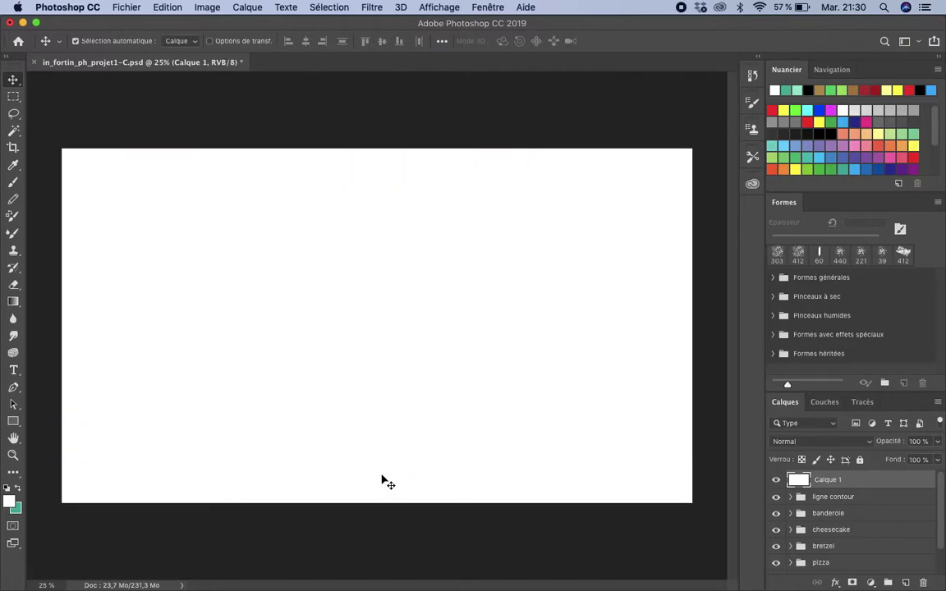
pyautogui.doubleClick(825, 481)
pyautogui.write('fill')
pyautogui.press('Return')
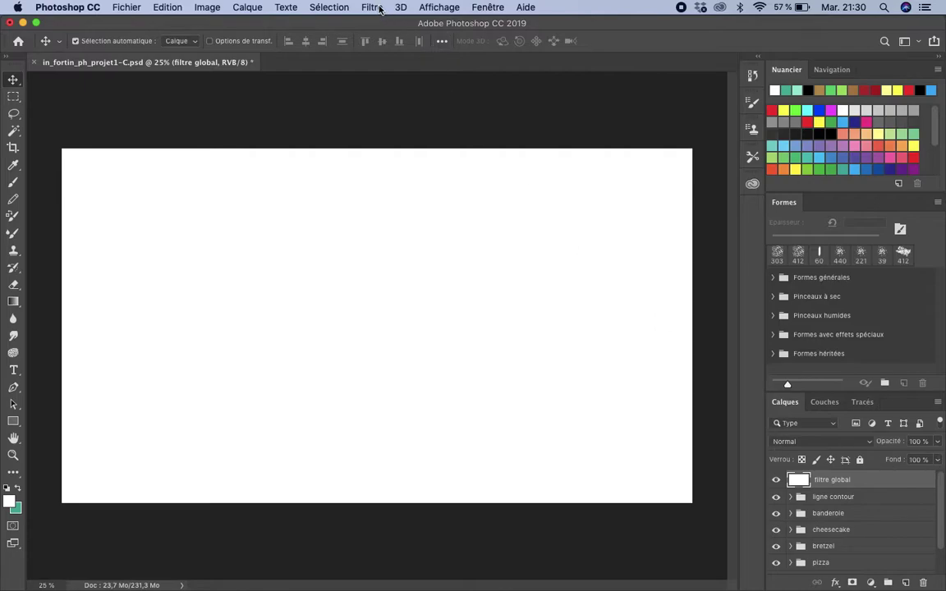
# Convert the filtre global layer into a smart object
pyautogui.click(247, 7)
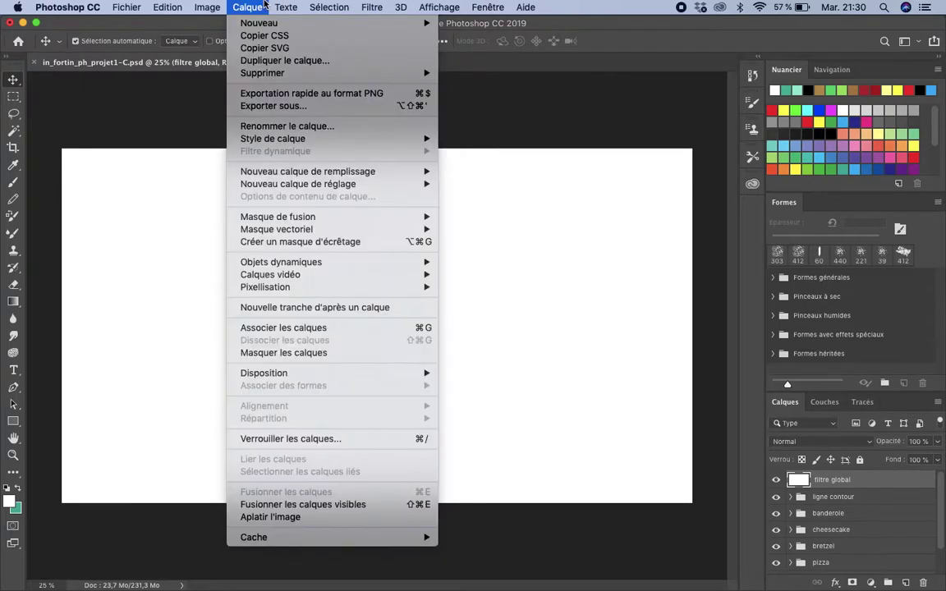
pyautogui.moveTo(394, 262)
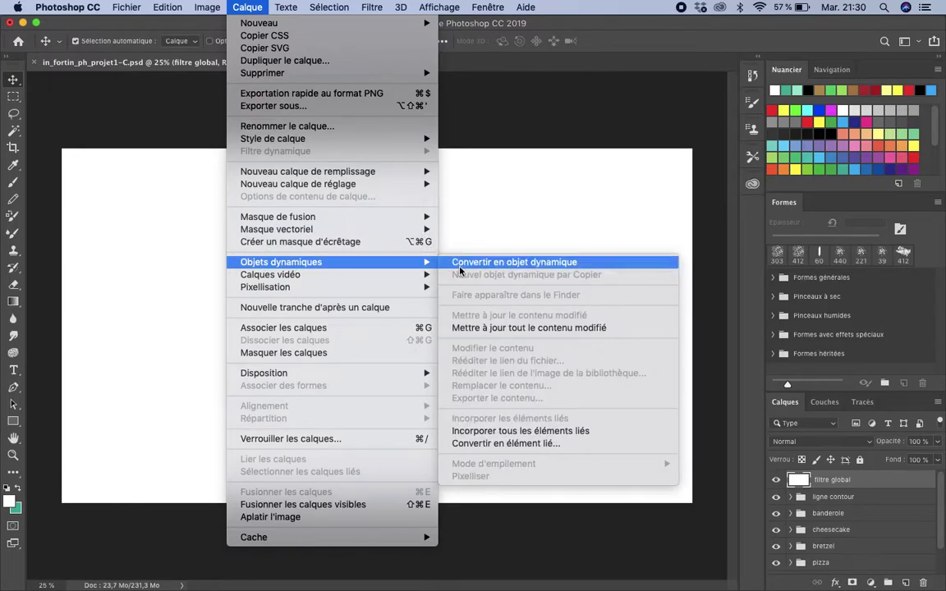
pyautogui.click(460, 263)
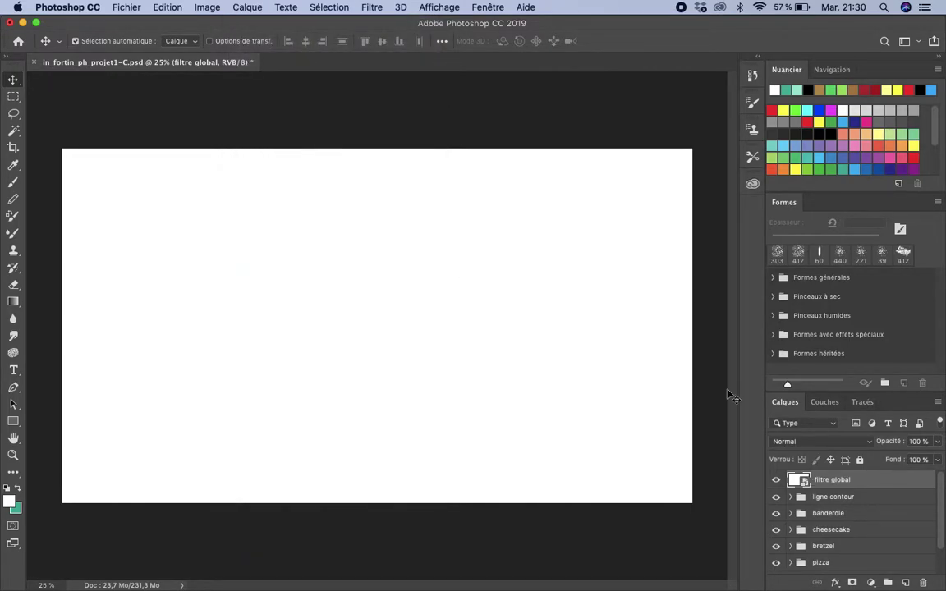
# Apply the Grain photo filter from the filter gallery to the filtre global layer, with Grain 4, Zones claires 0 and Intensité 1
pyautogui.click(372, 6)
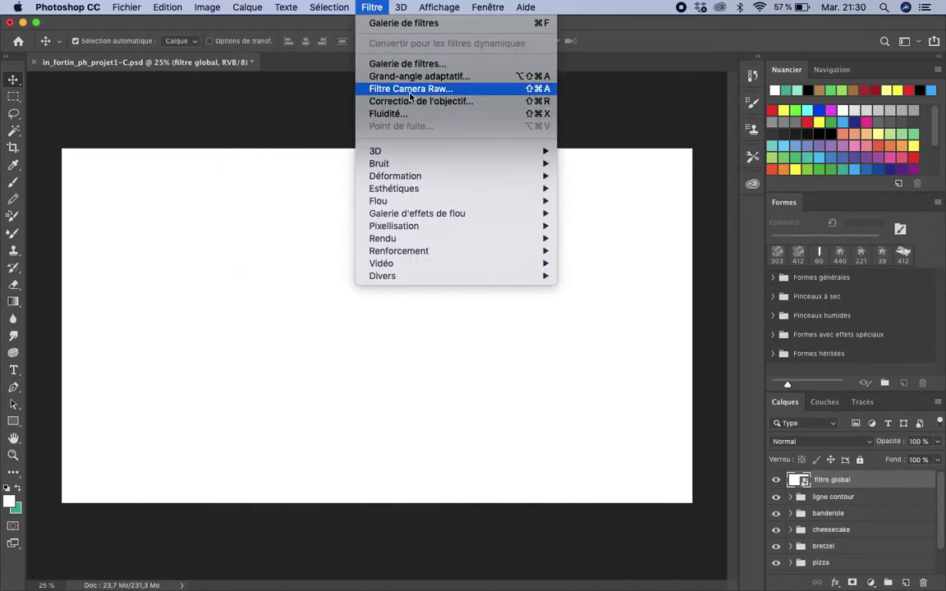
pyautogui.click(413, 66)
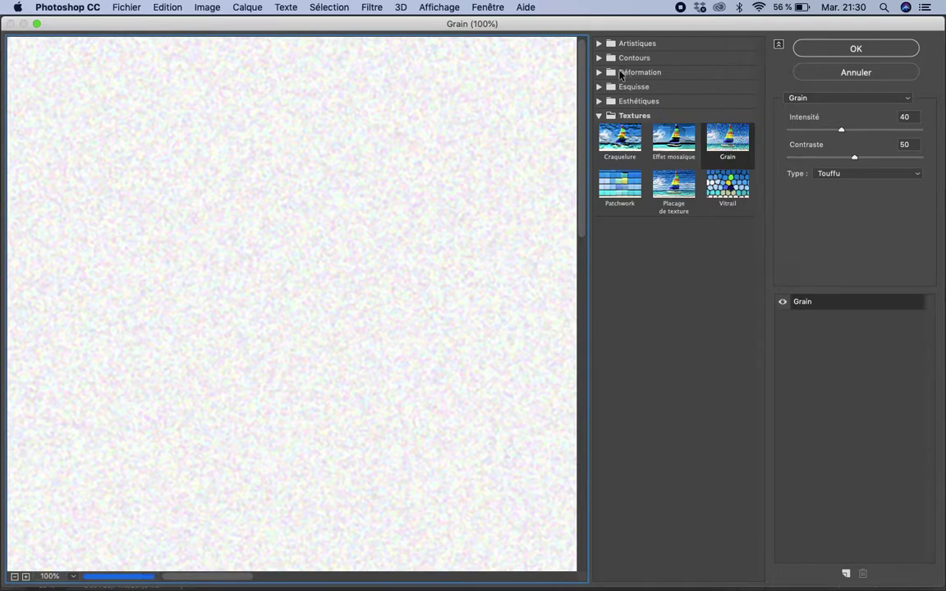
pyautogui.click(598, 44)
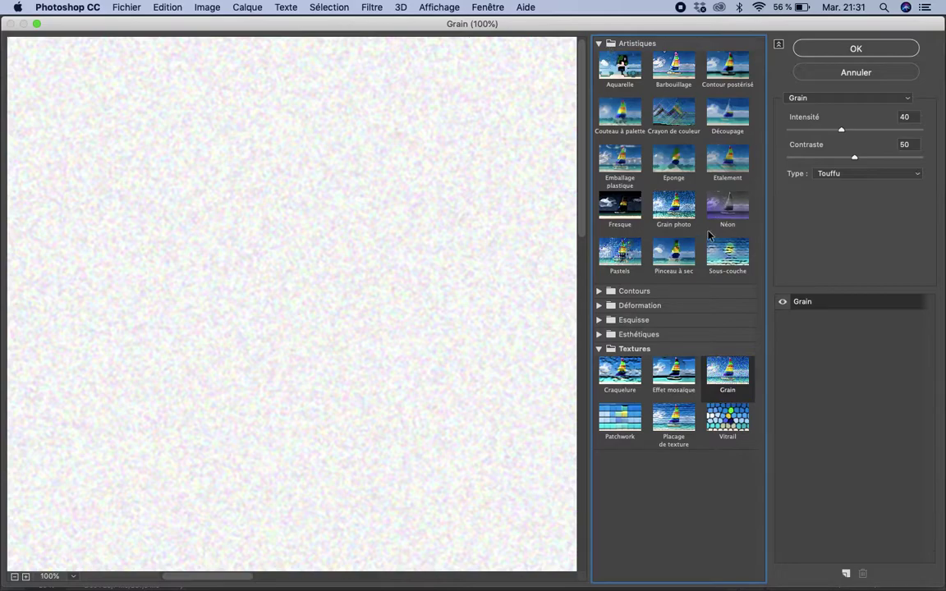
pyautogui.click(673, 206)
pyautogui.click(817, 132)
pyautogui.click(849, 184)
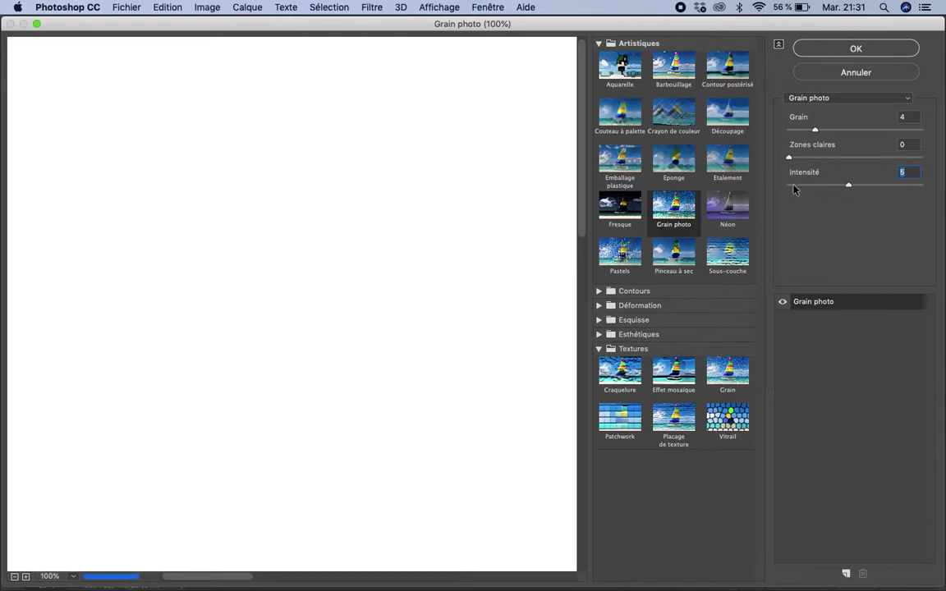
pyautogui.click(791, 186)
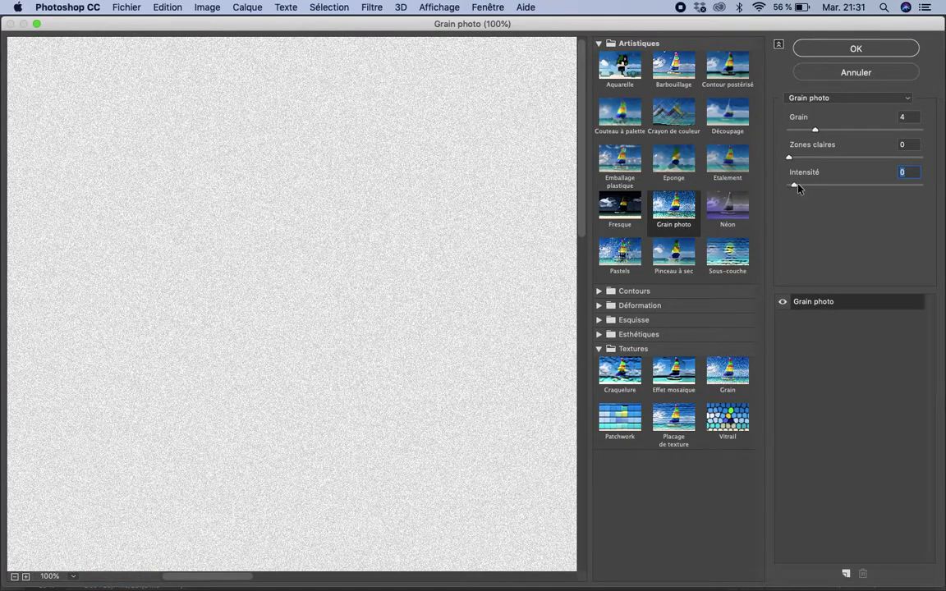
pyautogui.moveTo(797, 186); pyautogui.dragTo(800, 187)
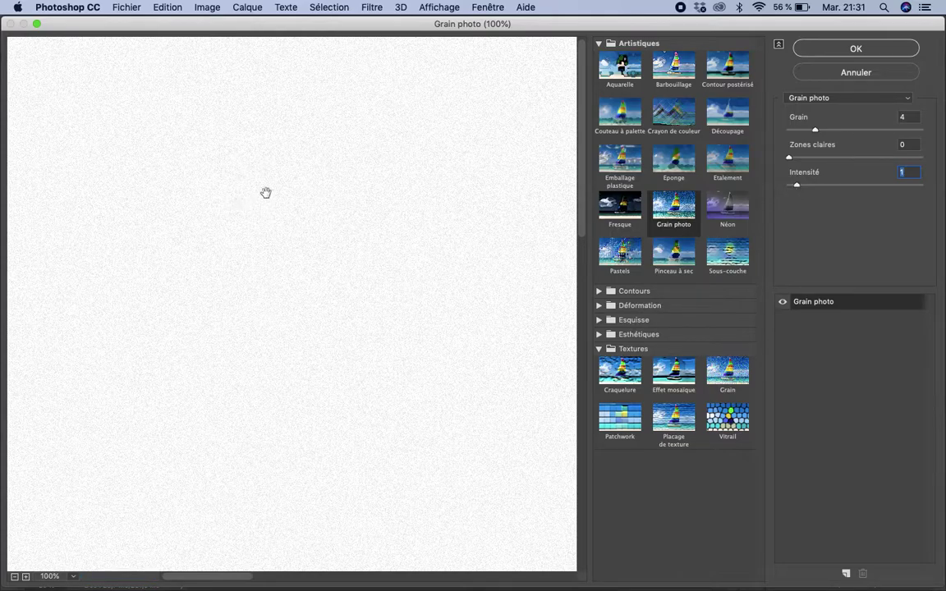
pyautogui.click(845, 51)
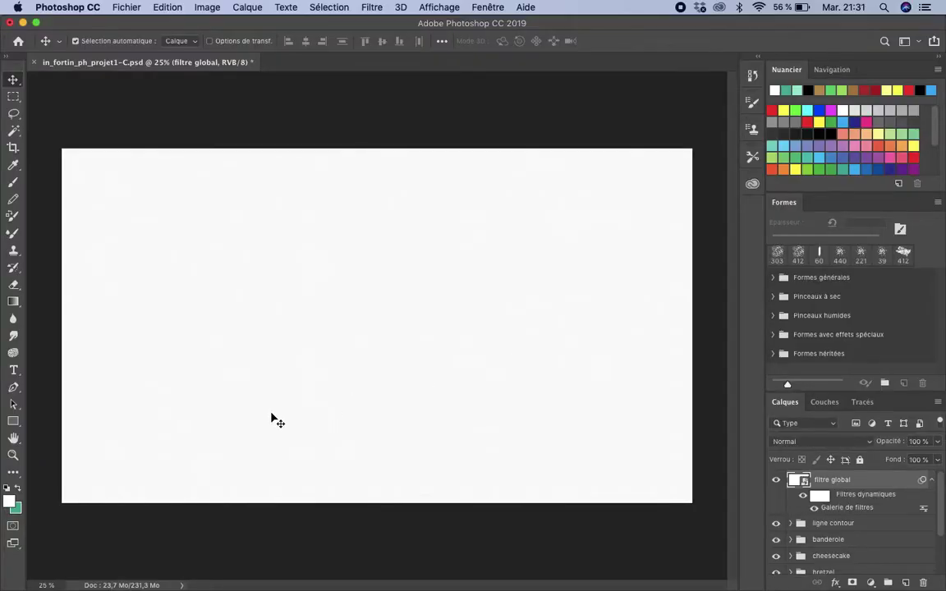
# Set the filtre global layer's blending mode to Produit
pyautogui.press('super+1')
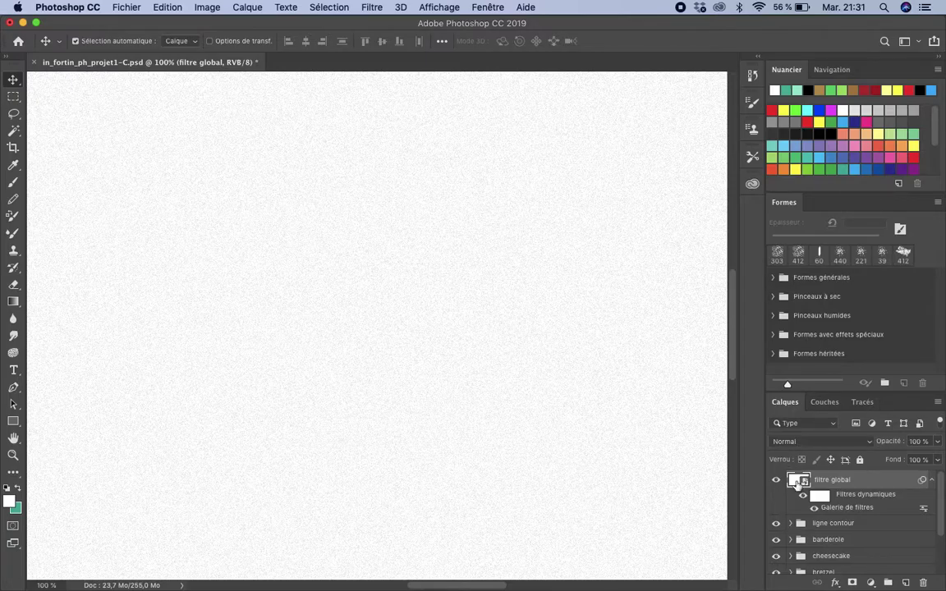
pyautogui.click(801, 443)
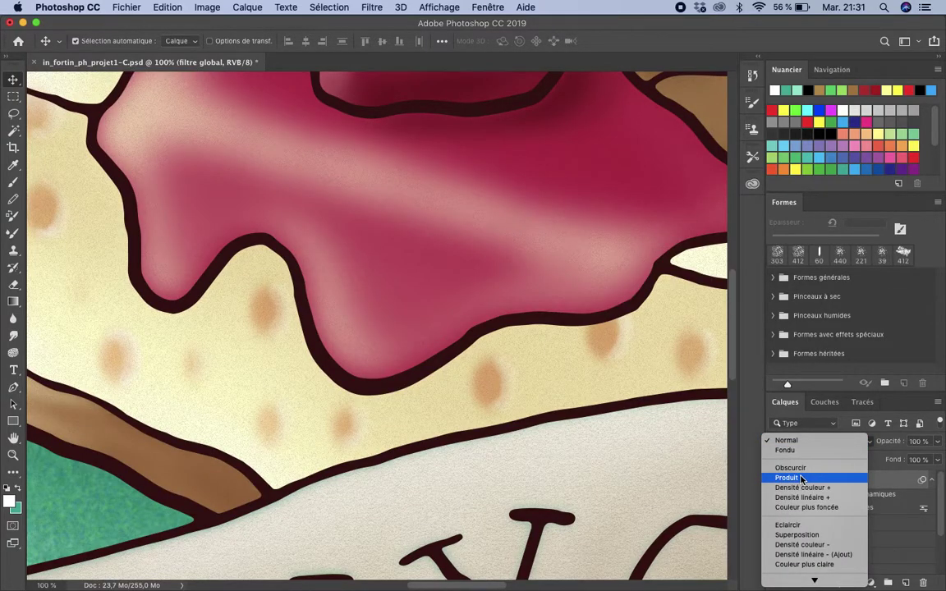
pyautogui.click(801, 478)
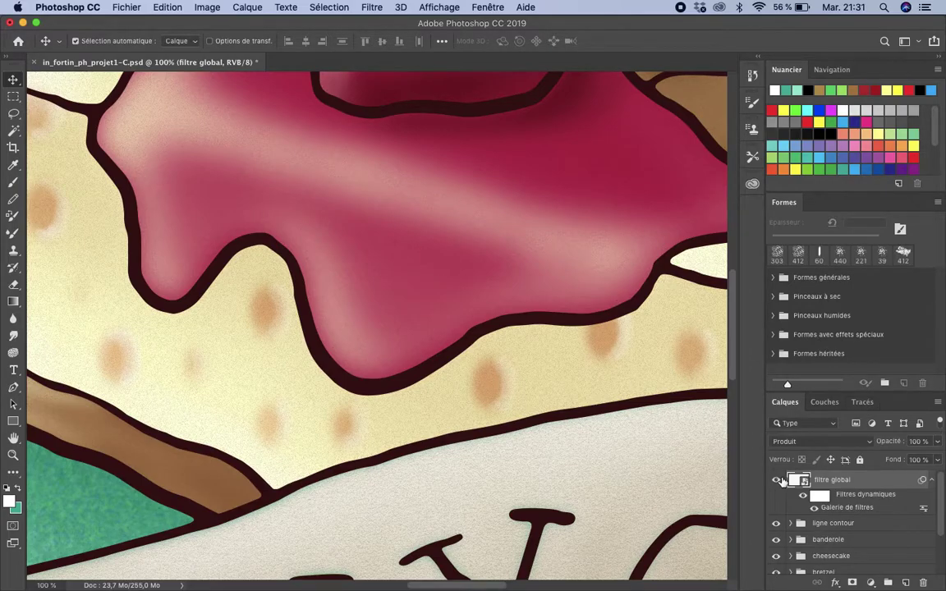
# Compare the illustration with and without the filtre global layer's grain, ending with the layer shown, and examine the whole image
pyautogui.click(776, 481)
pyautogui.click(776, 482)
pyautogui.click(776, 484)
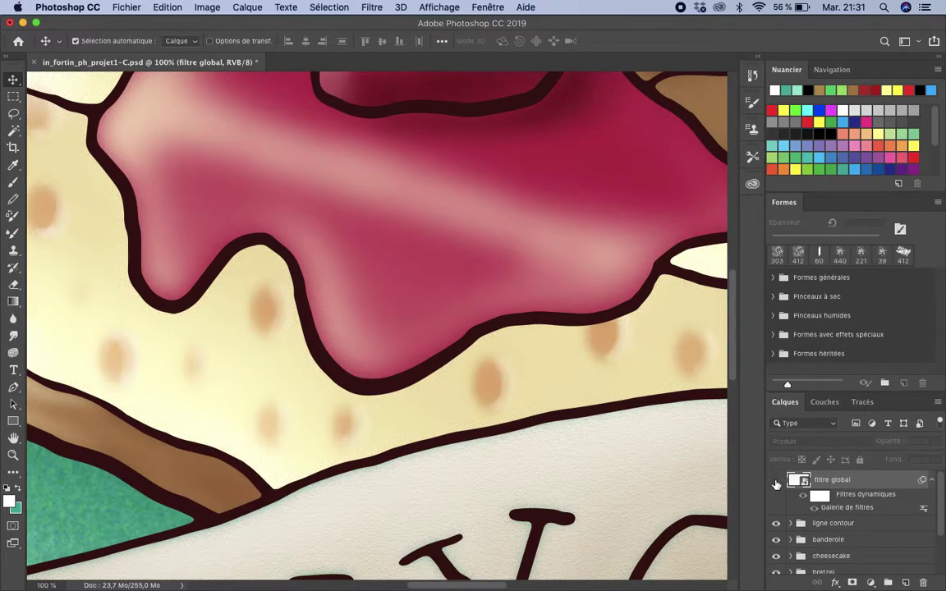
pyautogui.click(776, 484)
pyautogui.click(776, 484)
pyautogui.click(776, 484)
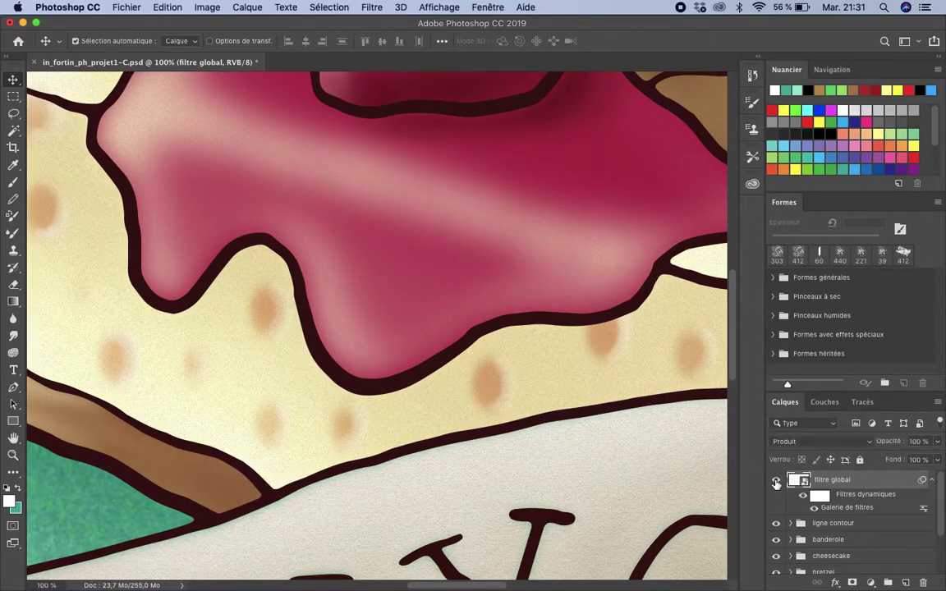
pyautogui.press('super+0')
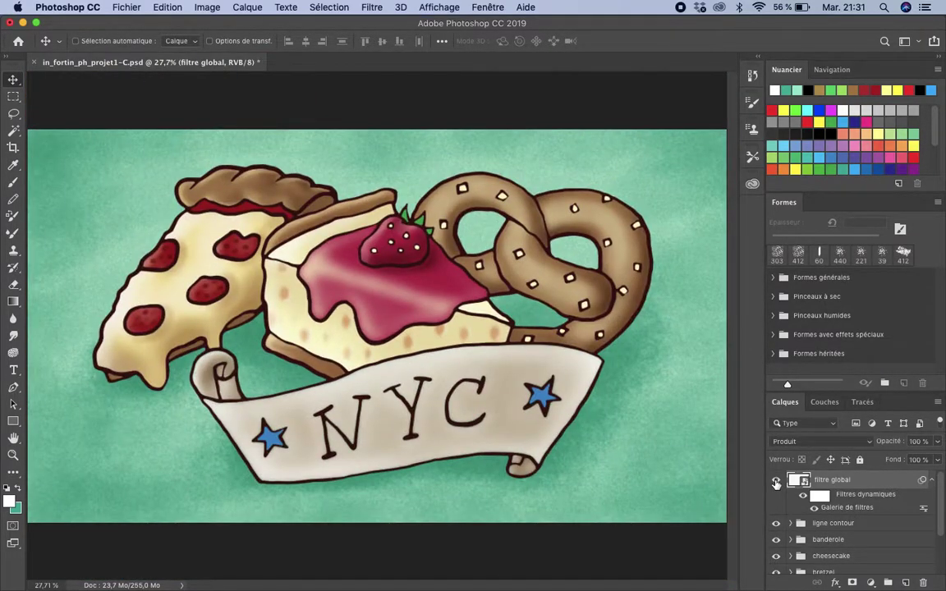
pyautogui.press('super+minus')
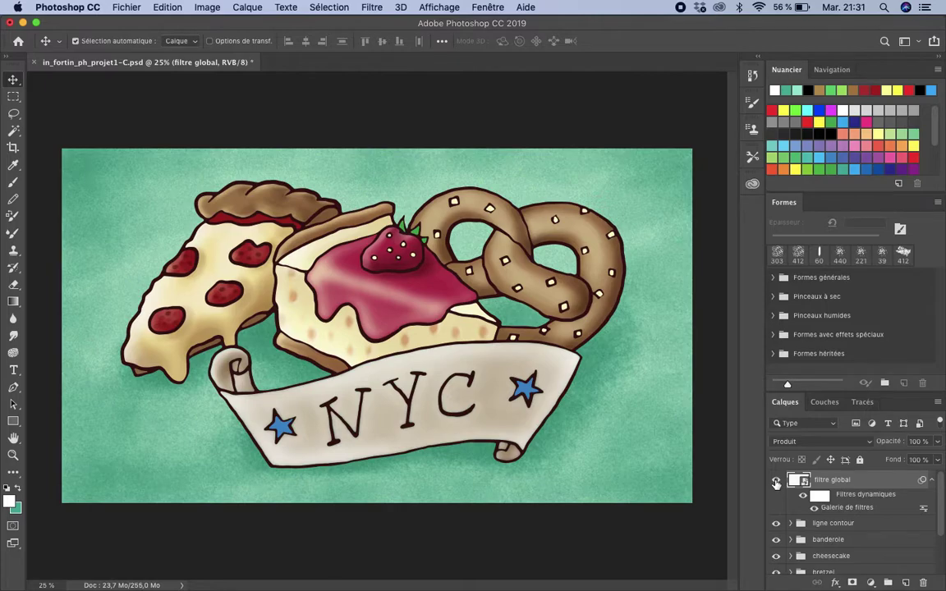